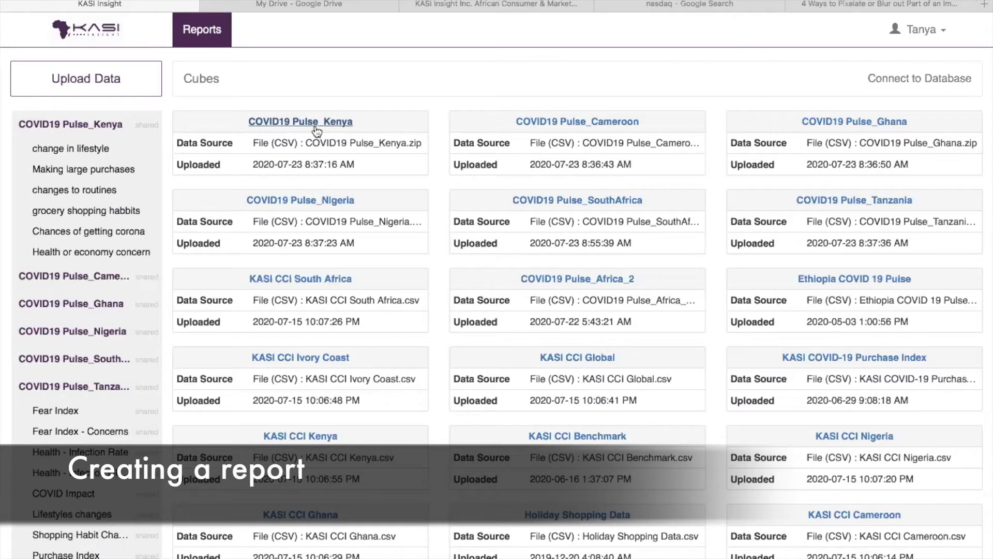
Open the COVID19 Pulse_Kenya cube and look through its dimensions, measures and saved reports
left_click(314, 125)
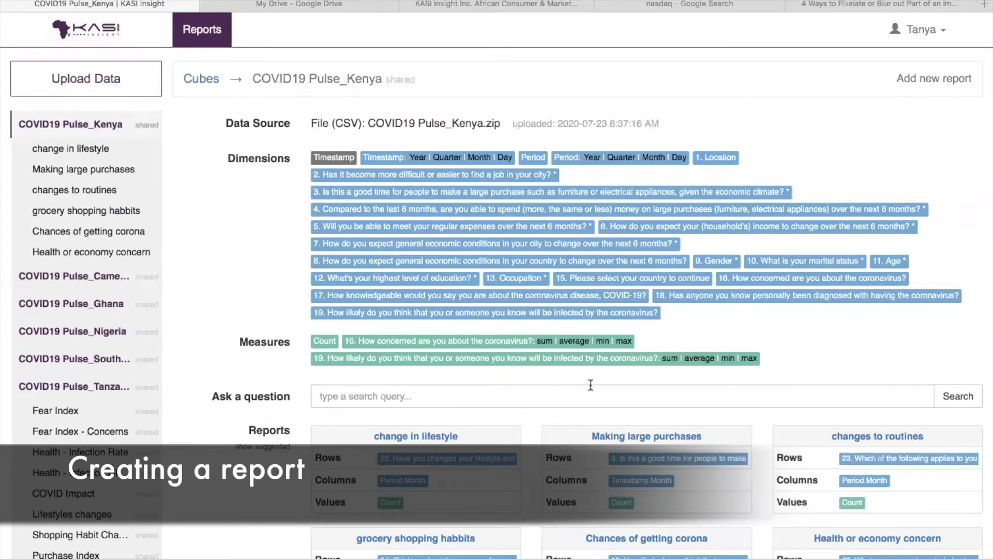
scroll(589, 383, "down", 5)
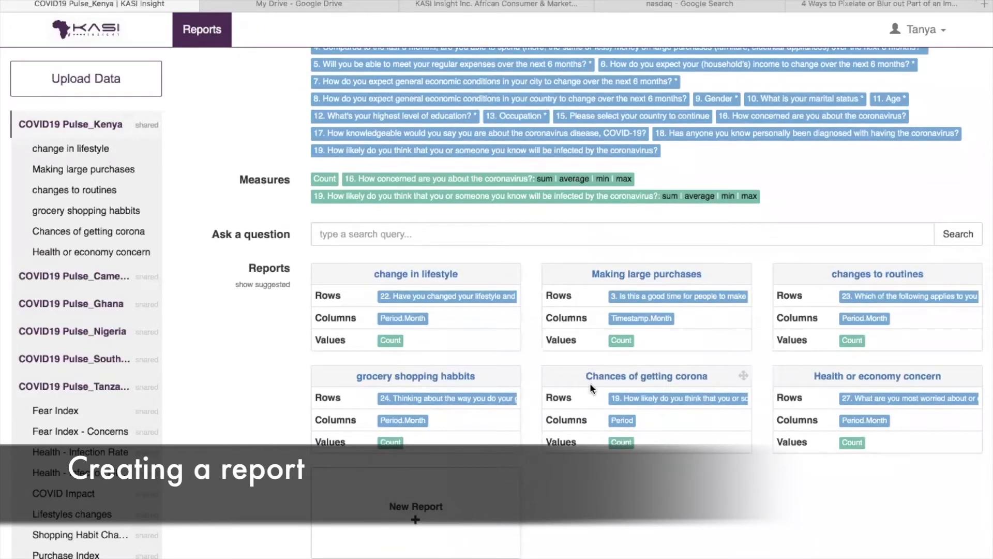
scroll(603, 251, "up", 5)
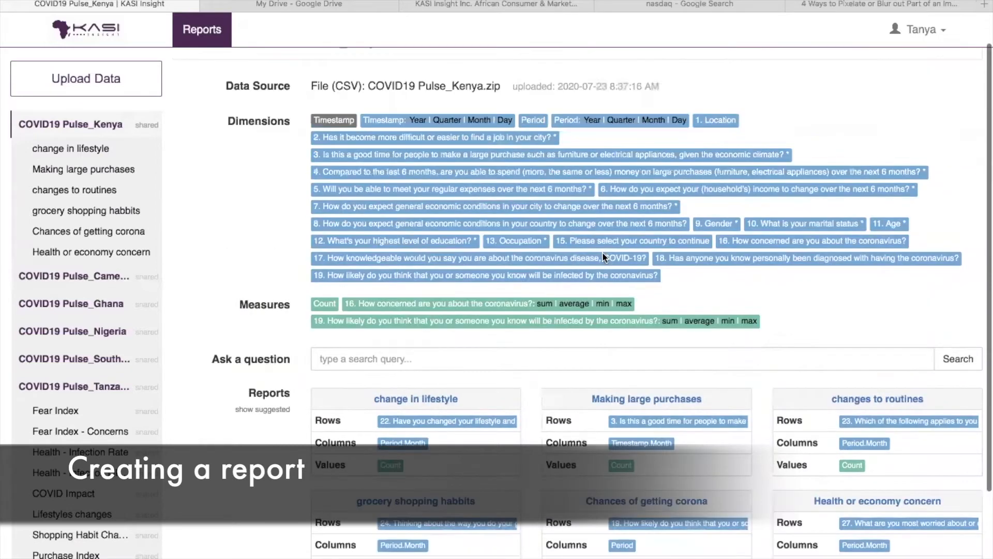
scroll(455, 256, "down", 10)
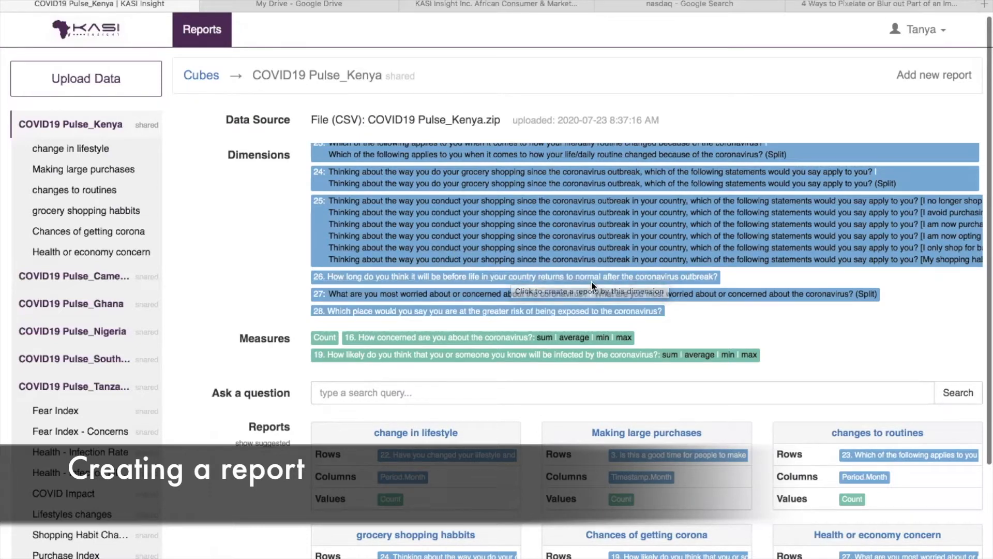
scroll(593, 280, "up", 5)
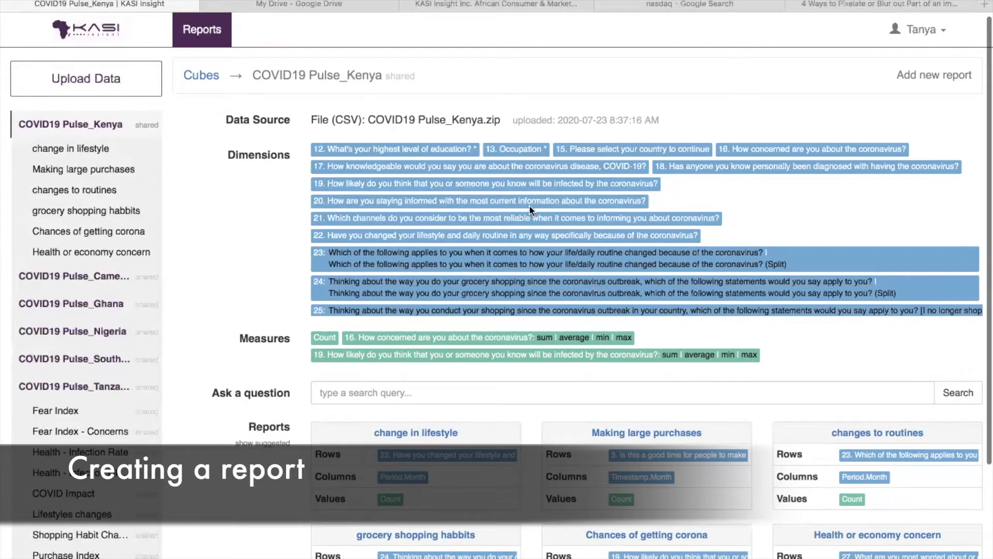
scroll(529, 205, "up", 5)
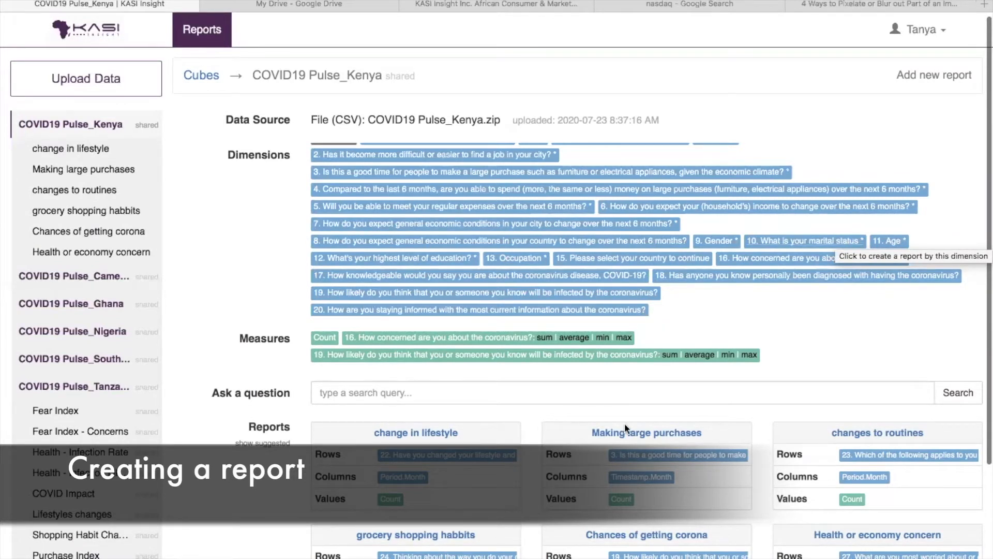
scroll(627, 424, "down", 3)
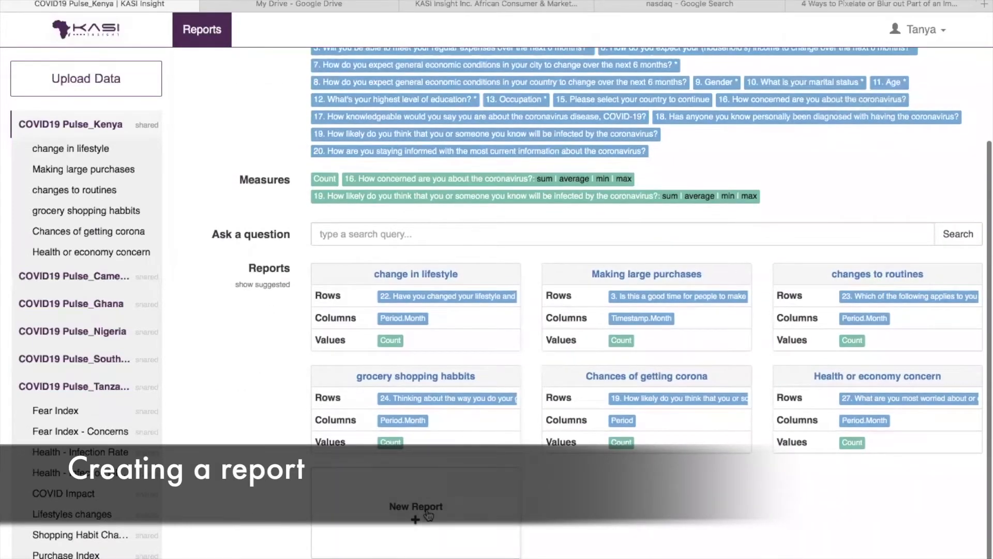
scroll(364, 504, "up", 3)
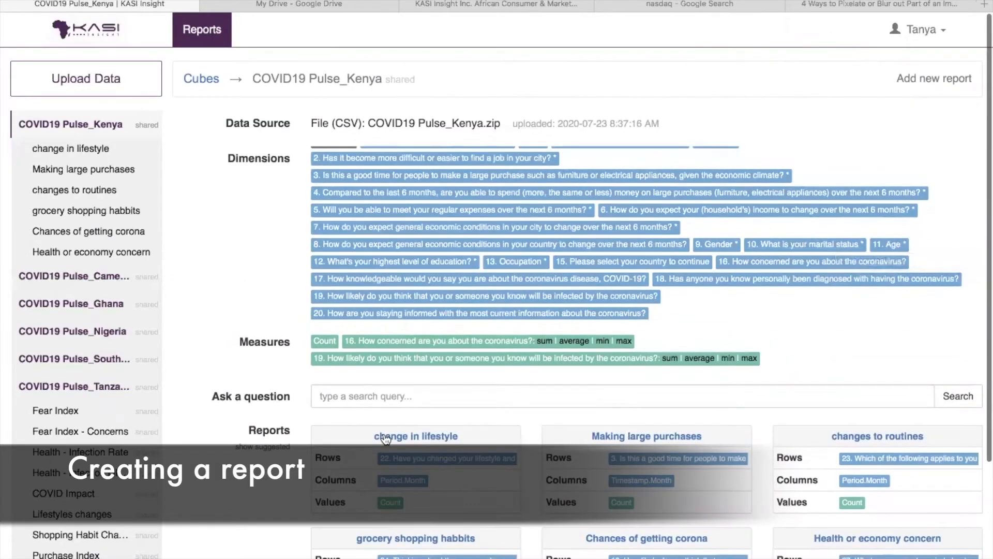
Start a new report in this cube and set question 24 on grocery shopping since the coronavirus outbreak (Split) as its rows
left_click(931, 78)
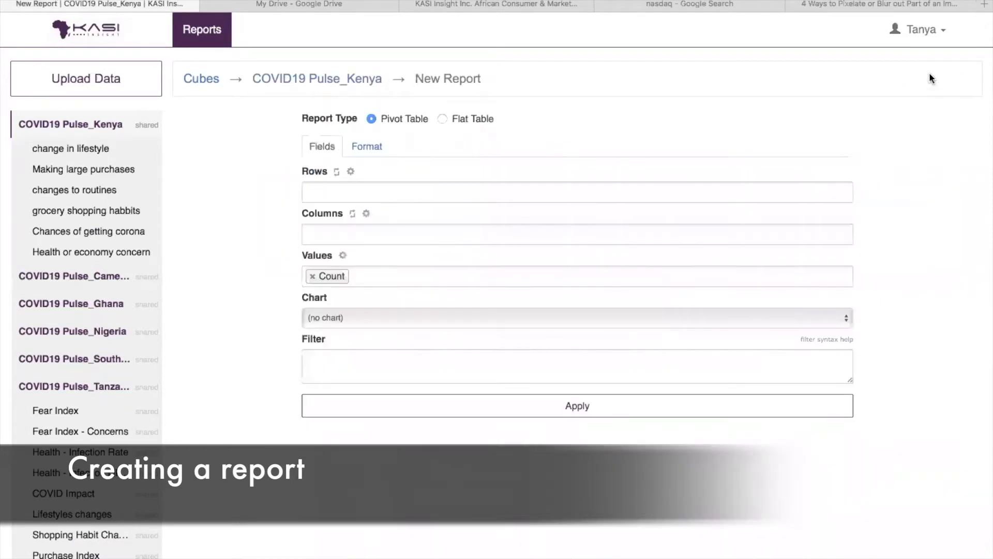
left_click(466, 194)
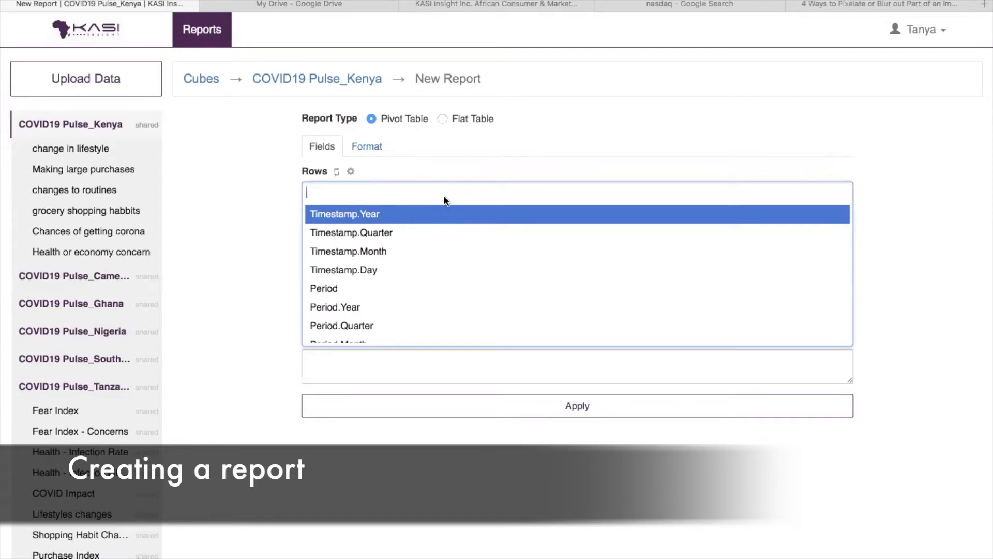
type("24")
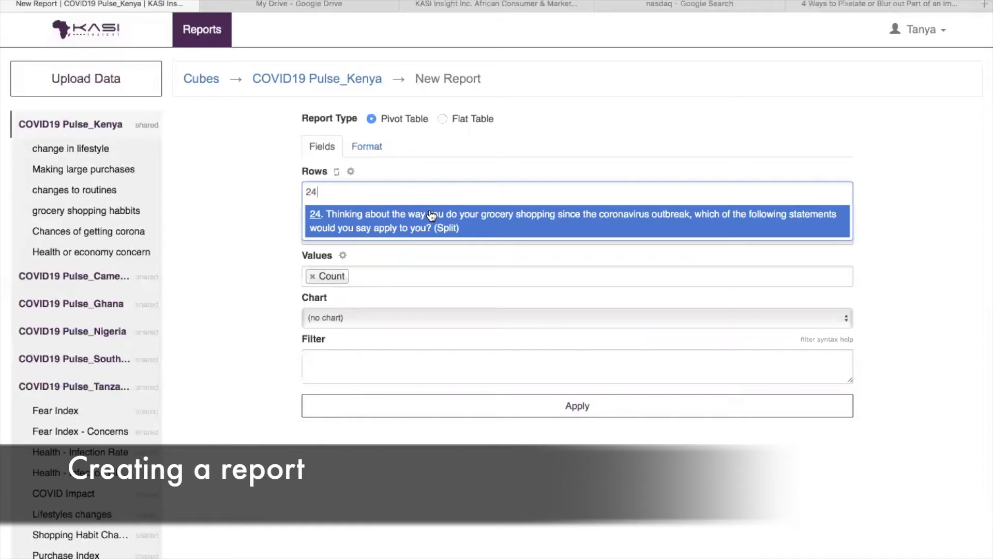
left_click(466, 226)
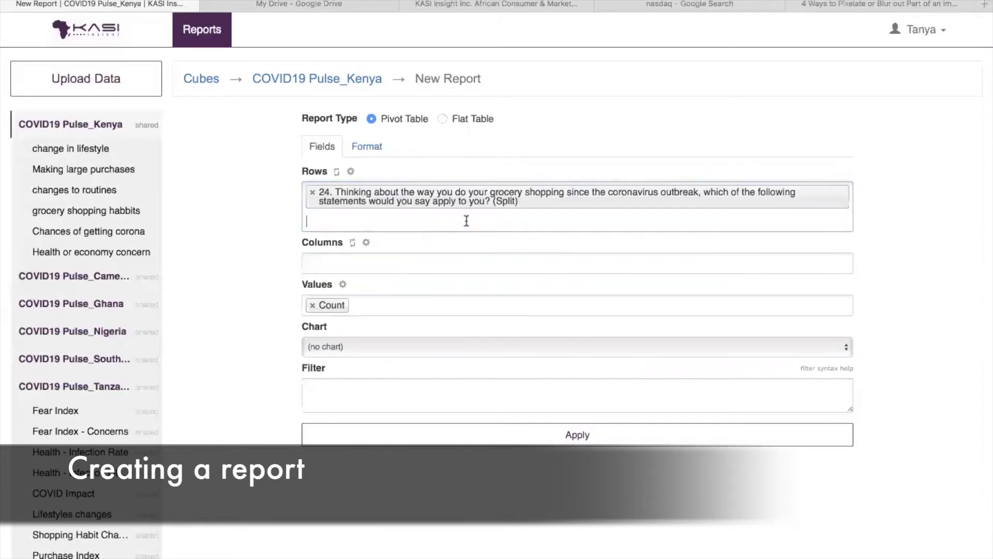
Add Period.Month as the pivot table's column field
left_click(435, 263)
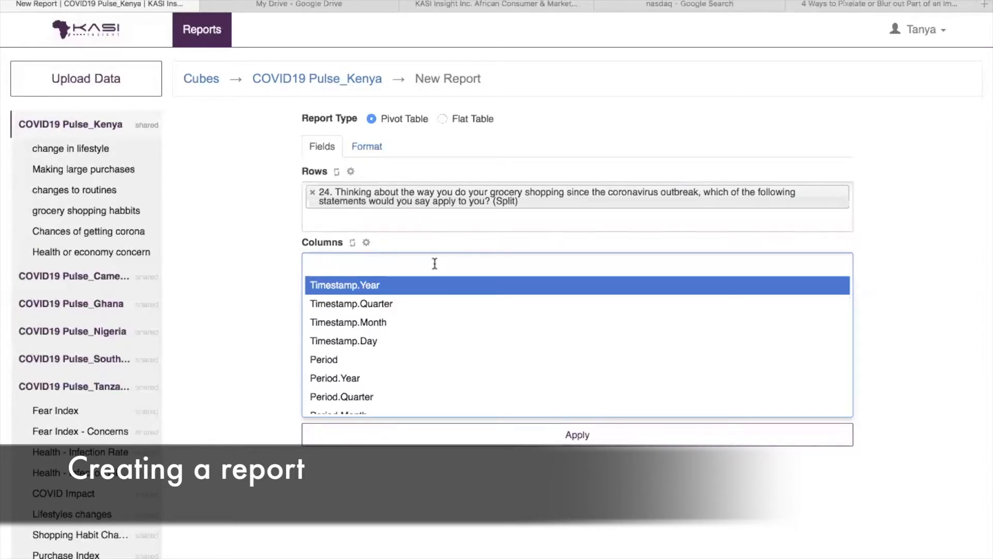
scroll(390, 355, "down", 3)
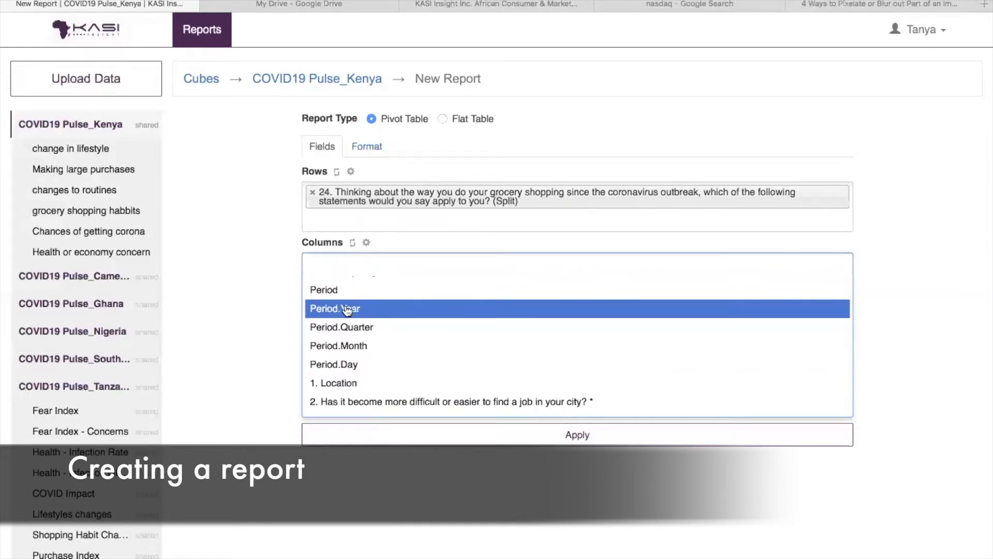
left_click(377, 352)
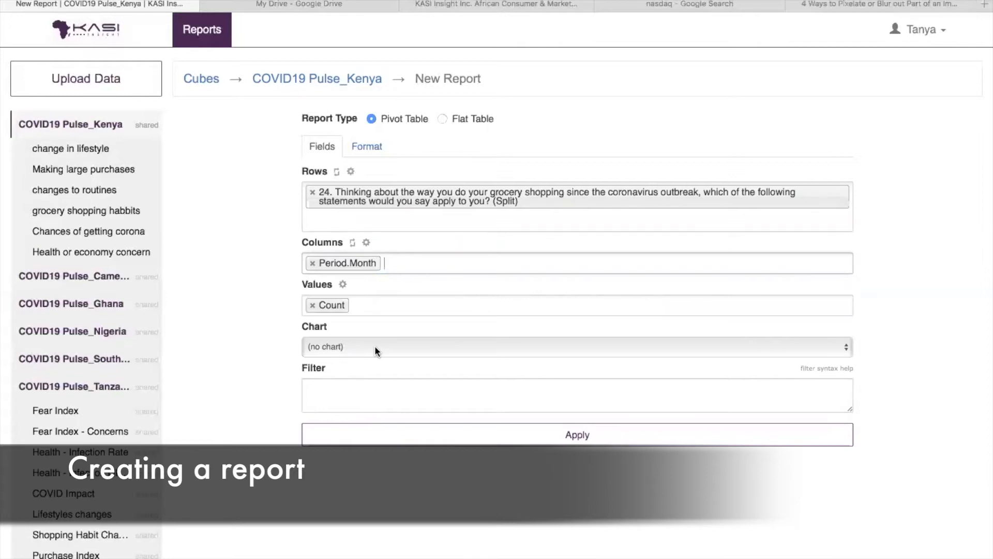
Review the measures offered for the pivot table's values besides Count
left_click(395, 303)
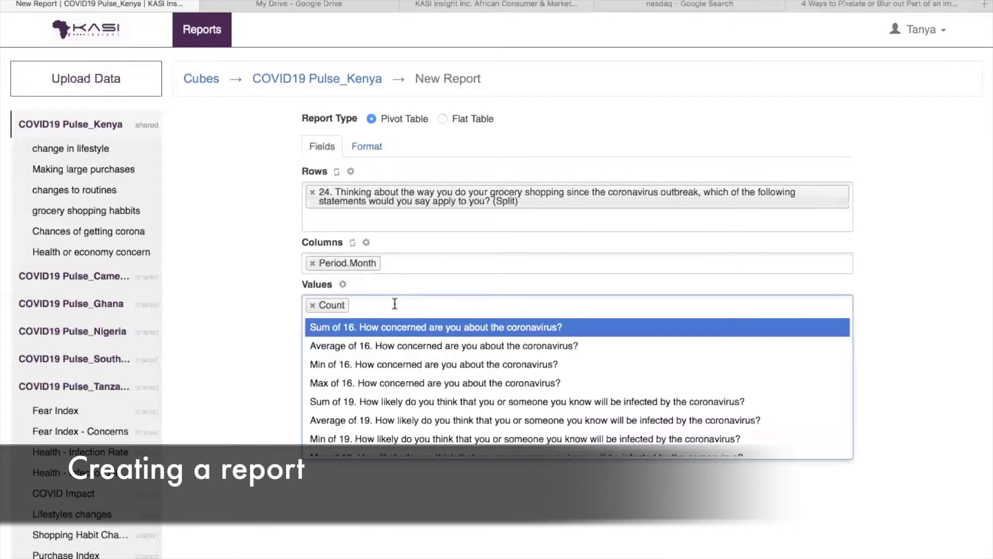
left_click(244, 302)
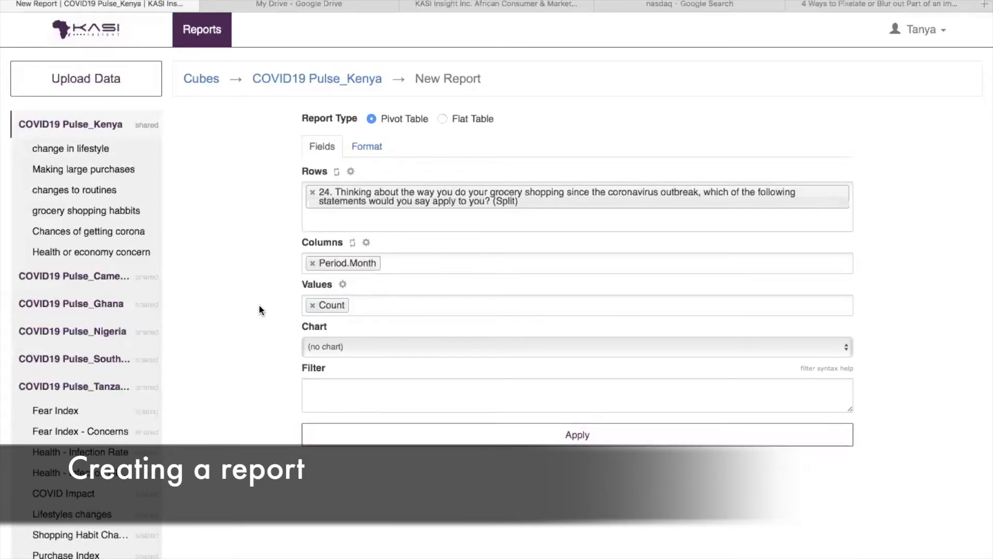
left_click(436, 311)
scroll(429, 392, "down", 1)
scroll(430, 392, "up", 1)
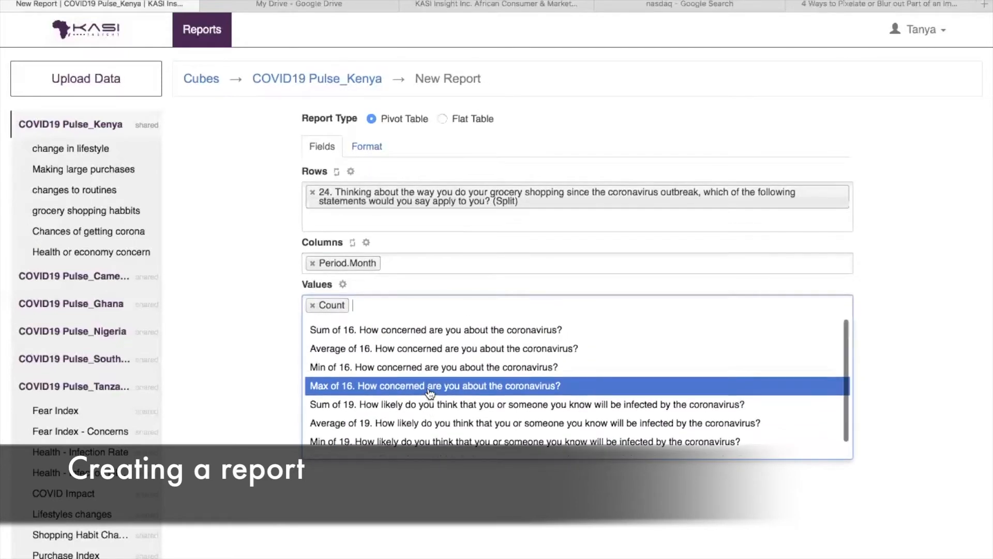
left_click(270, 316)
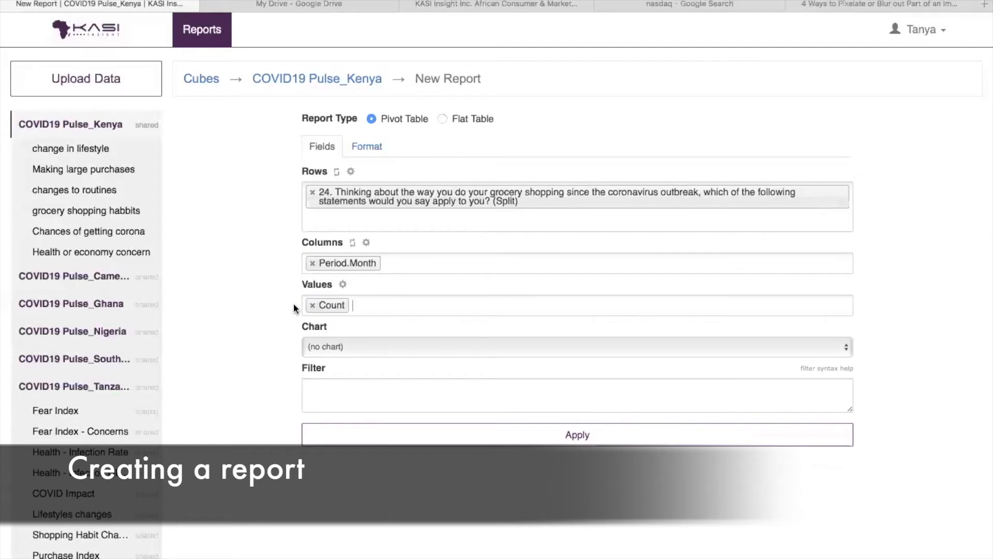
Set the chart type to Bar, generate the report and review its monthly chart and table
left_click(348, 351)
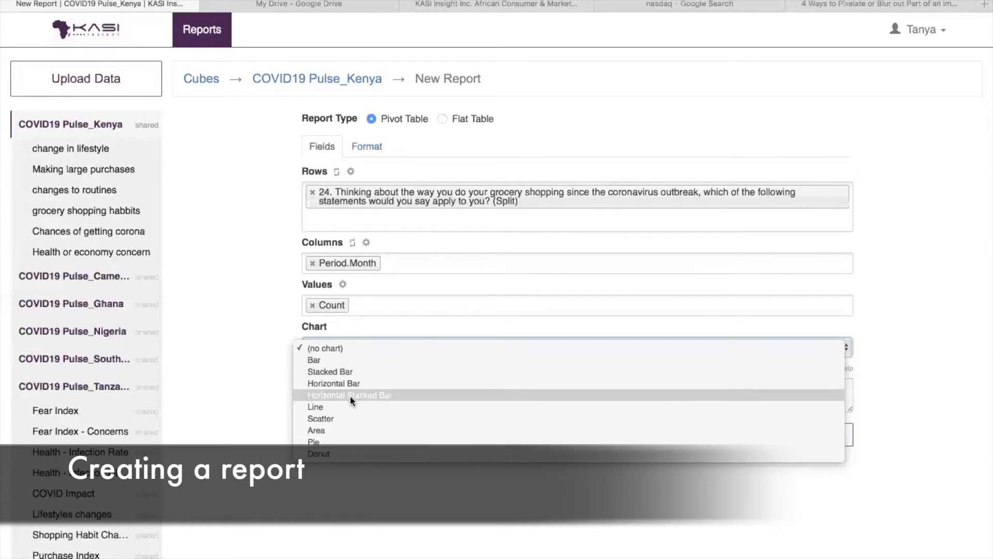
left_click(344, 362)
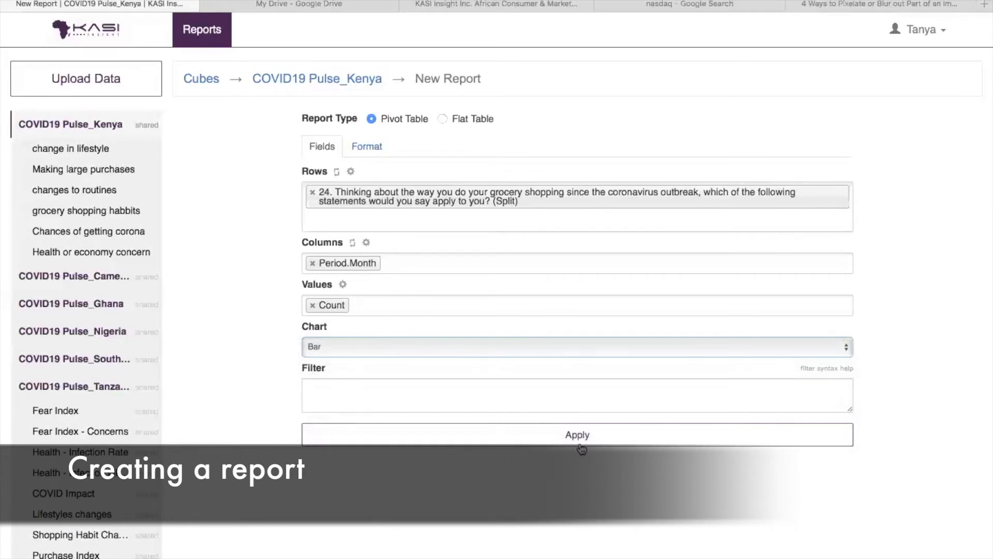
left_click(597, 440)
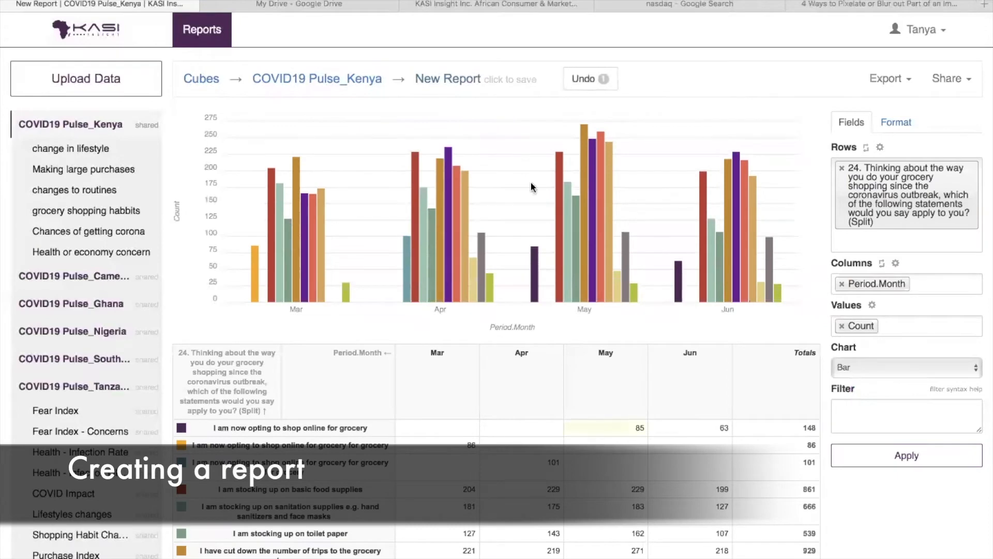
scroll(501, 408, "down", 3)
scroll(501, 409, "up", 3)
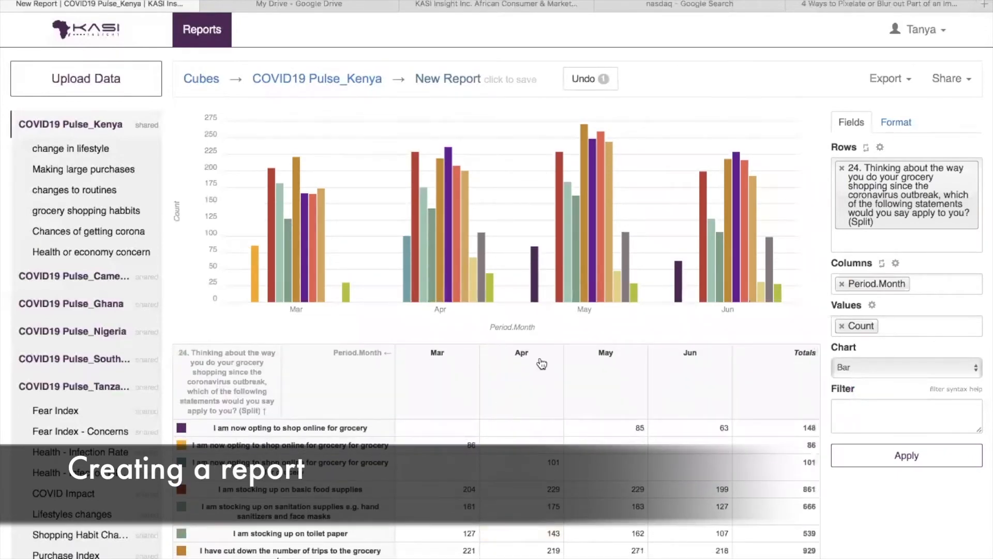
mouse_move(271, 246)
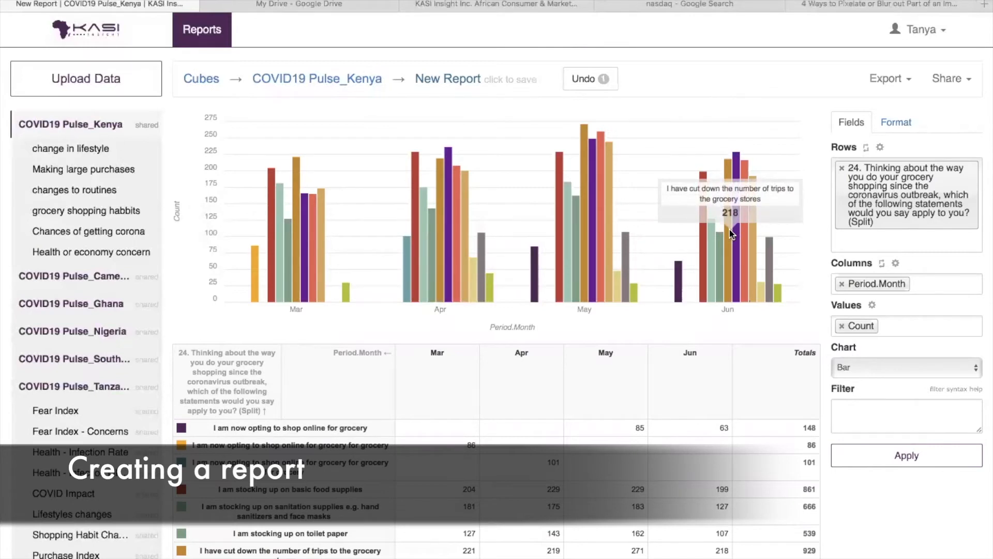
scroll(622, 480, "down", 3)
scroll(621, 480, "up", 3)
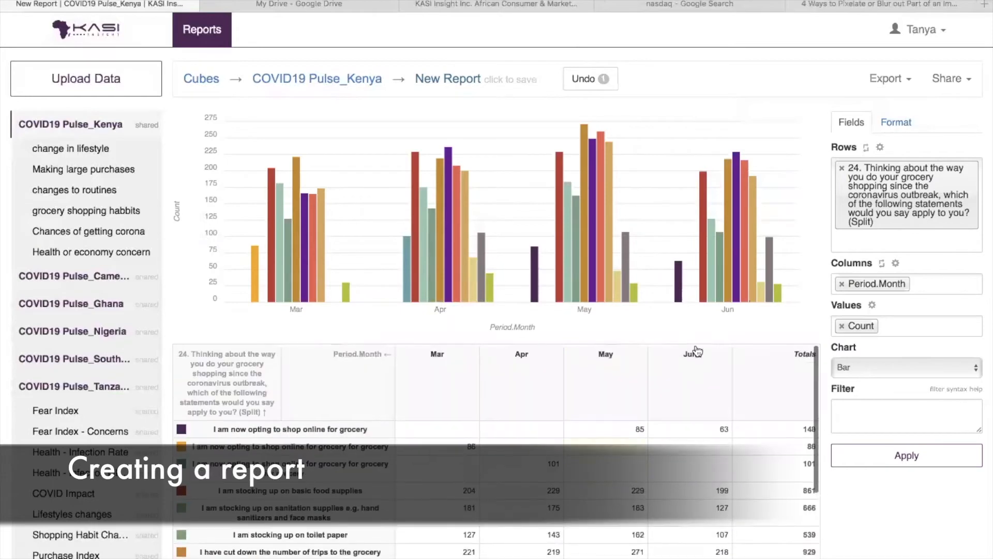
Remove Period.Month from the report's columns, reapply the report and check the counts for the whole period
left_click(842, 284)
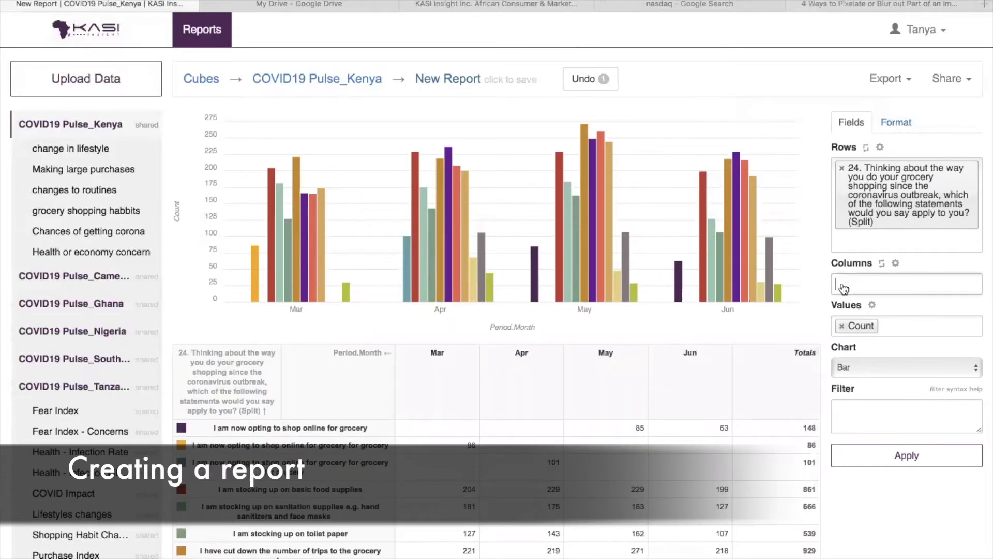
left_click(929, 462)
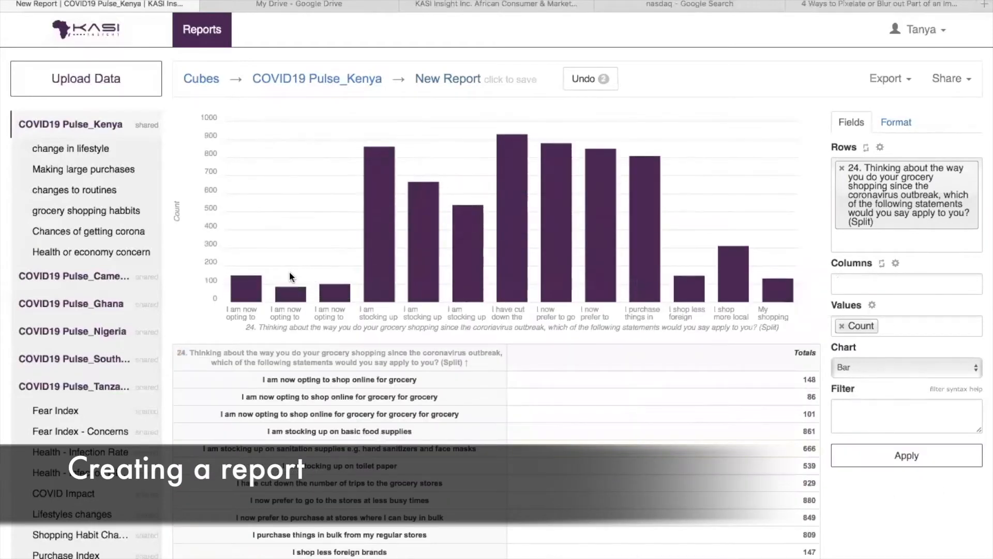
mouse_move(527, 145)
scroll(422, 418, "down", 2)
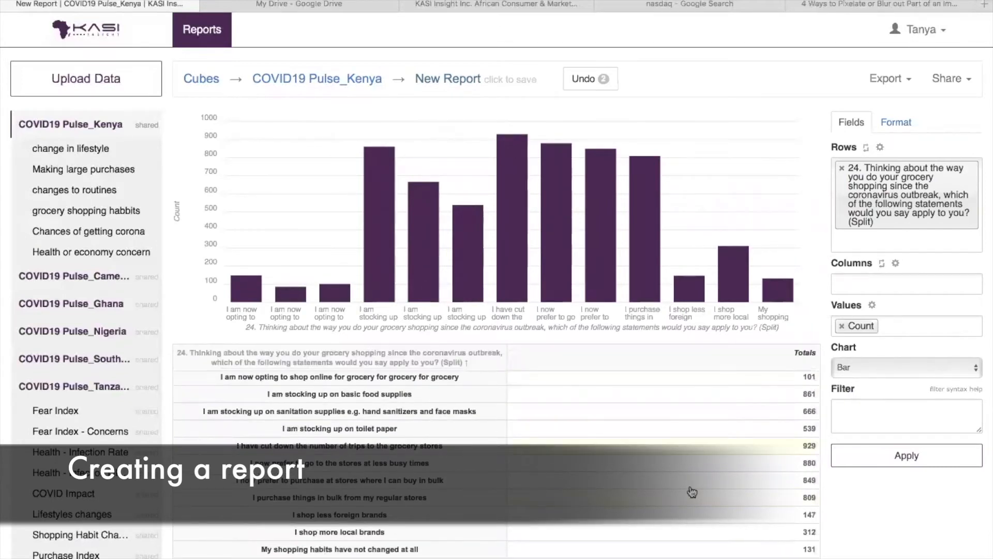
Add Period.Month back to the report's columns and reapply the report
left_click(850, 286)
scroll(881, 394, "down", 1)
scroll(910, 357, "down", 2)
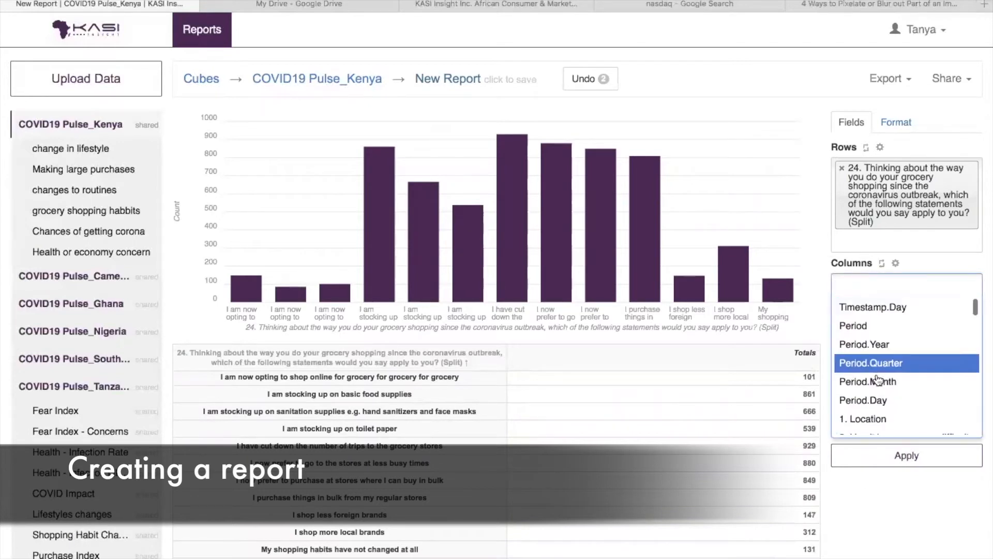
left_click(883, 381)
left_click(919, 455)
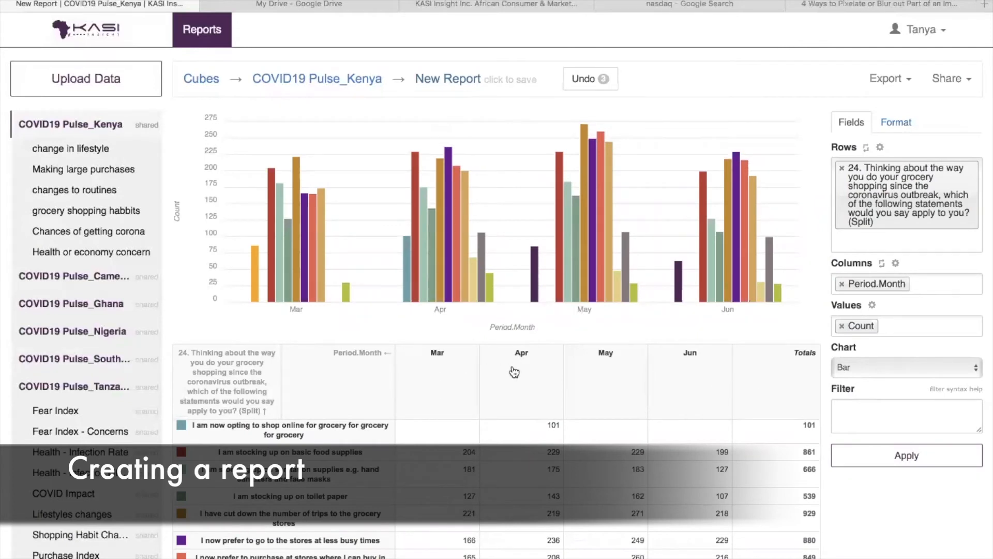
Filter the report by May and apply the filter
scroll(514, 371, "down", 4)
scroll(515, 371, "up", 1)
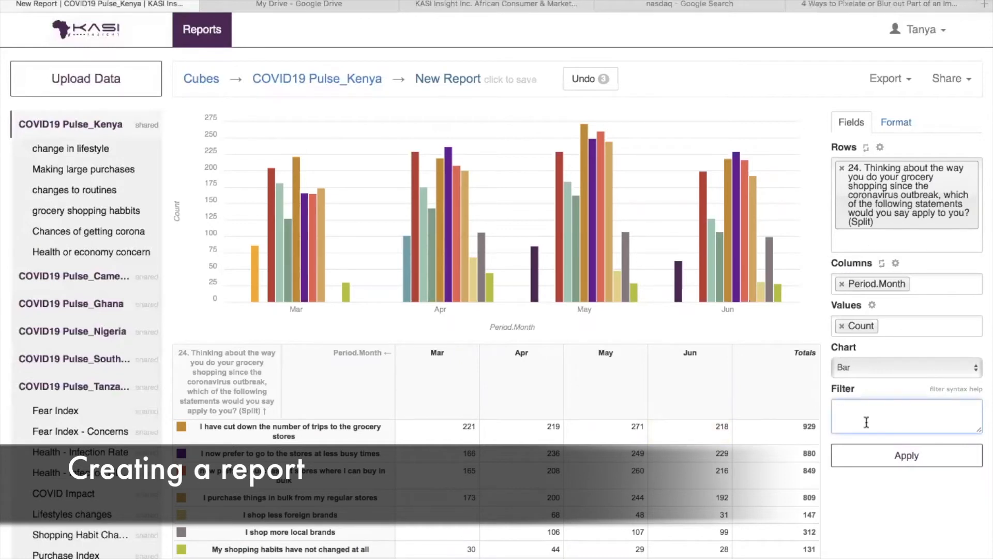
type("May")
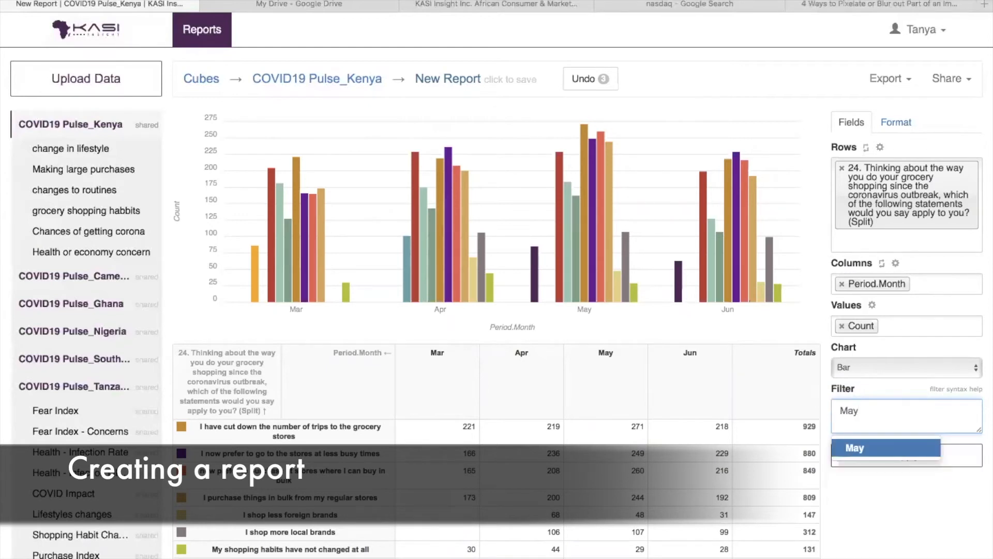
left_click(843, 449)
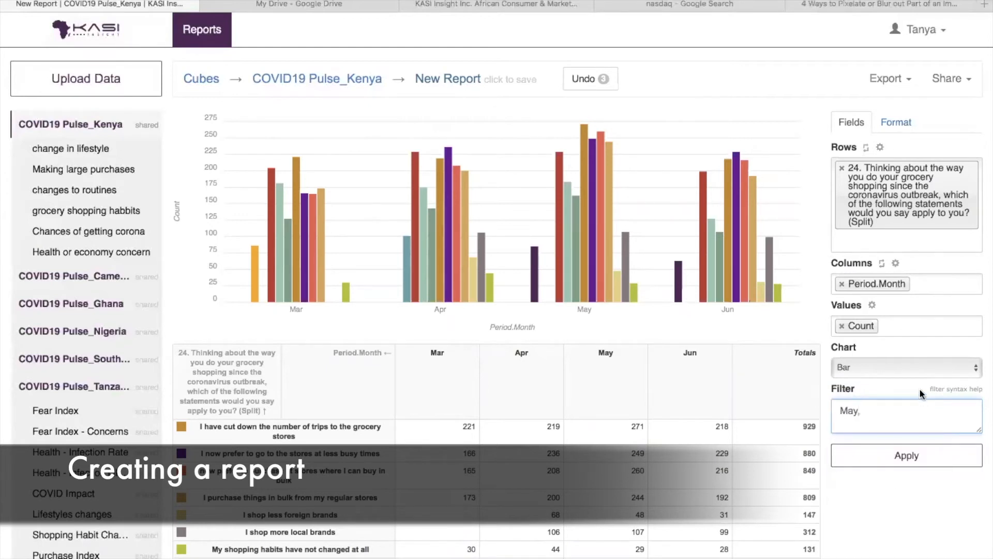
left_click(894, 458)
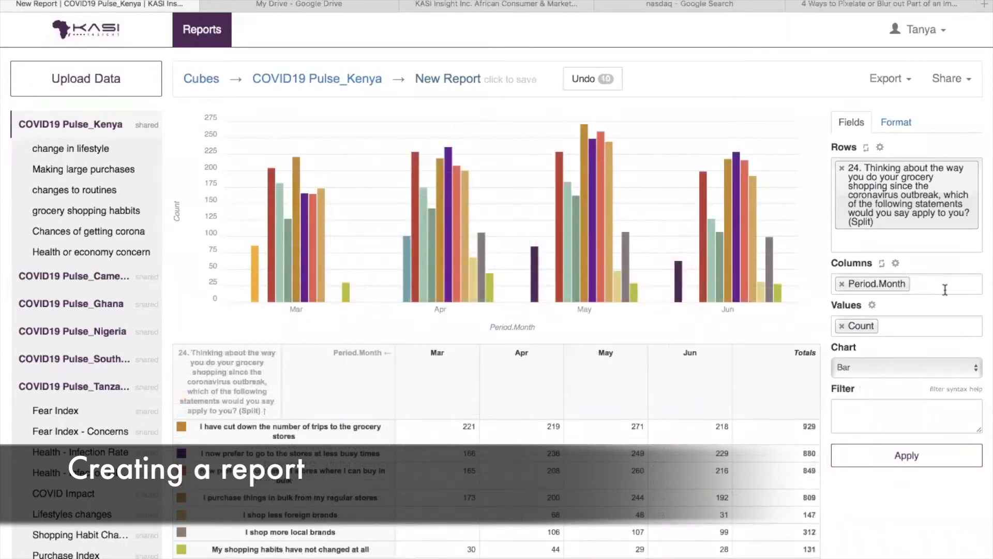
Add 11. Age and 9. Gender to the report's columns, apply the change and review the expanded table
left_click(945, 290)
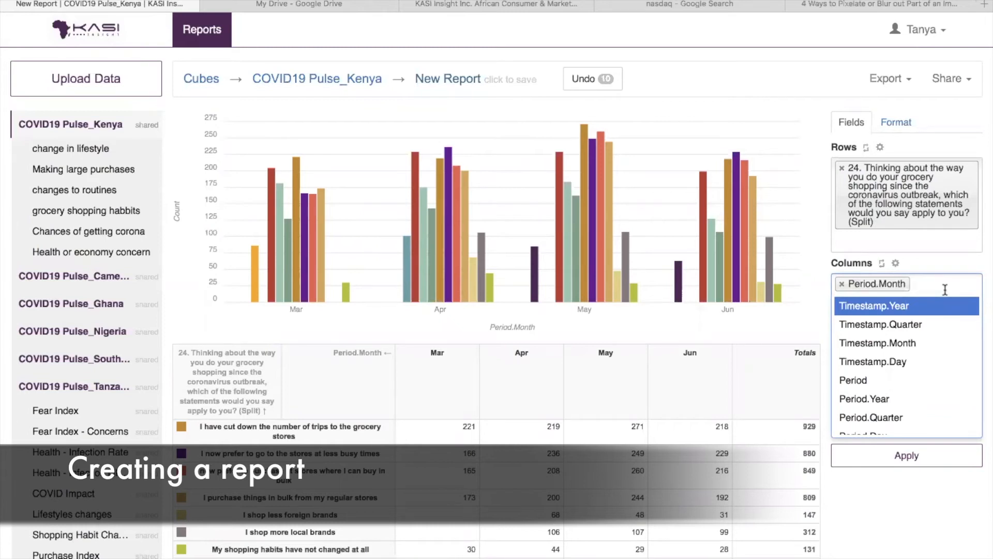
type("age")
left_click(940, 307)
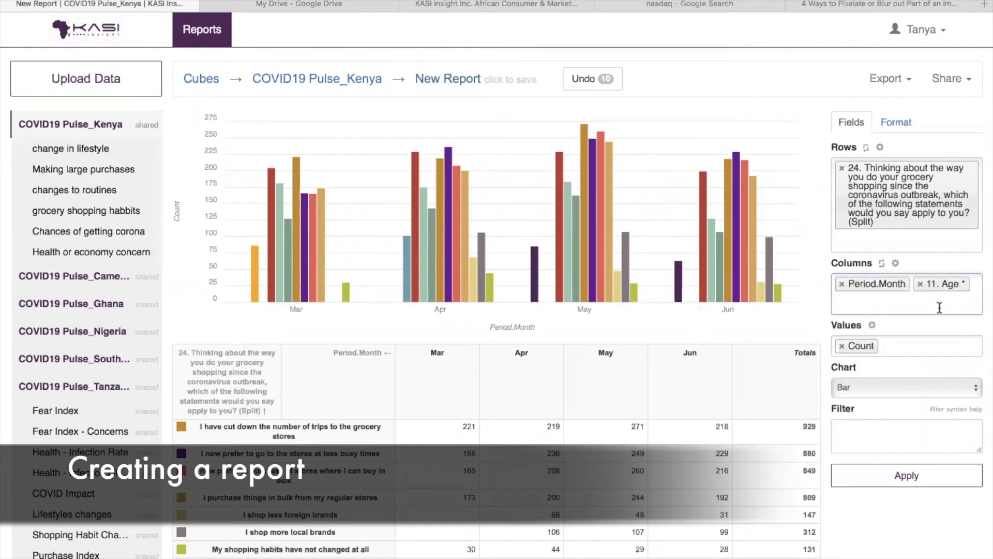
type("g")
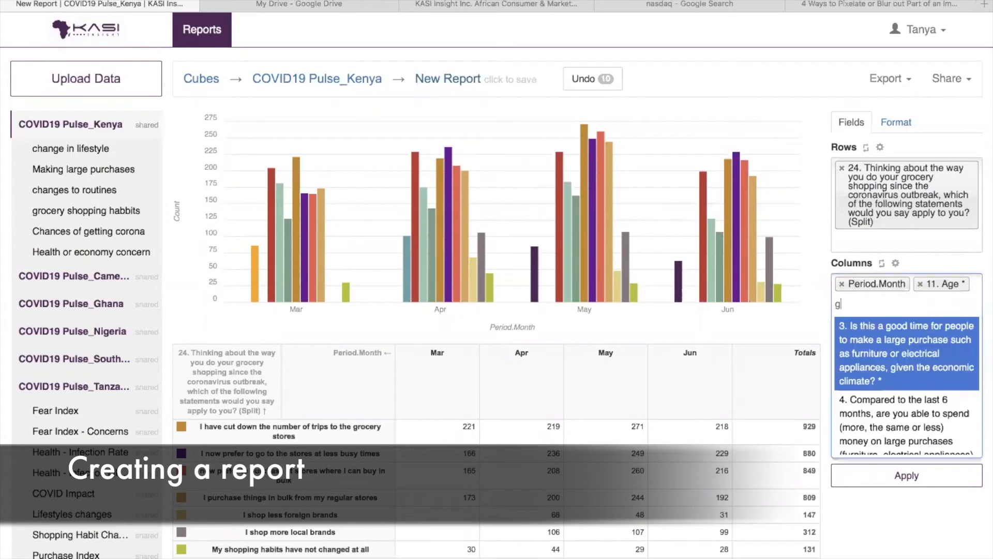
type("ender")
left_click(938, 327)
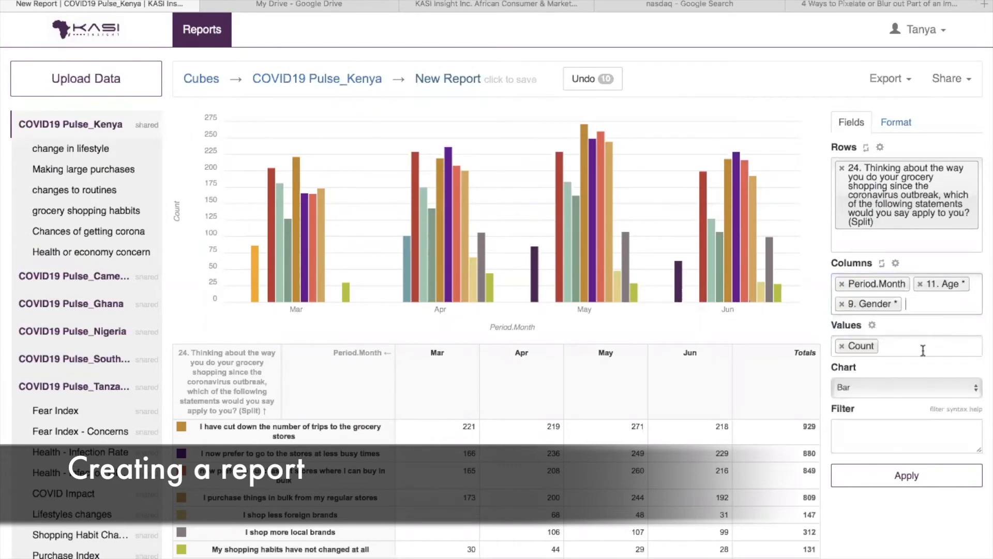
left_click(904, 483)
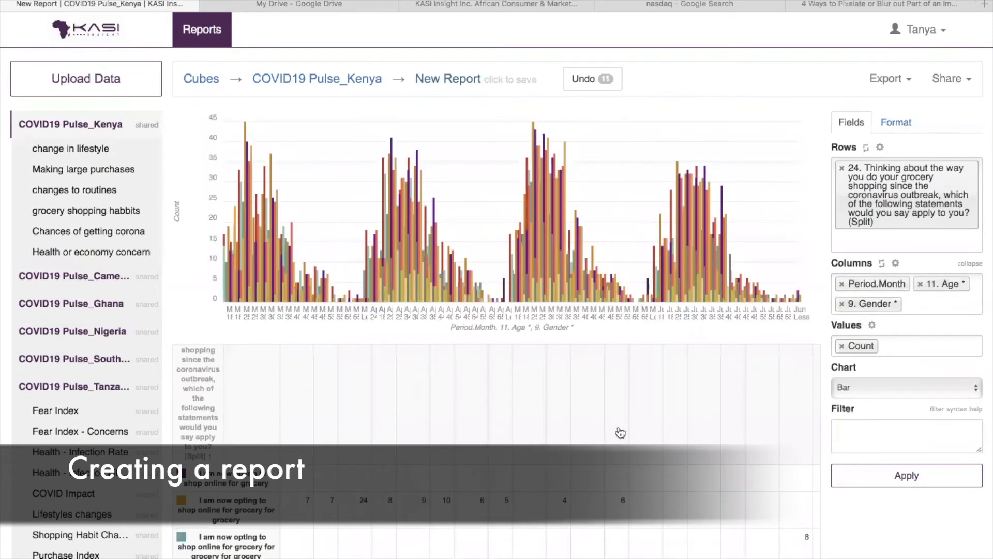
scroll(620, 432, "down", 4)
scroll(620, 432, "up", 3)
scroll(620, 432, "up", 4)
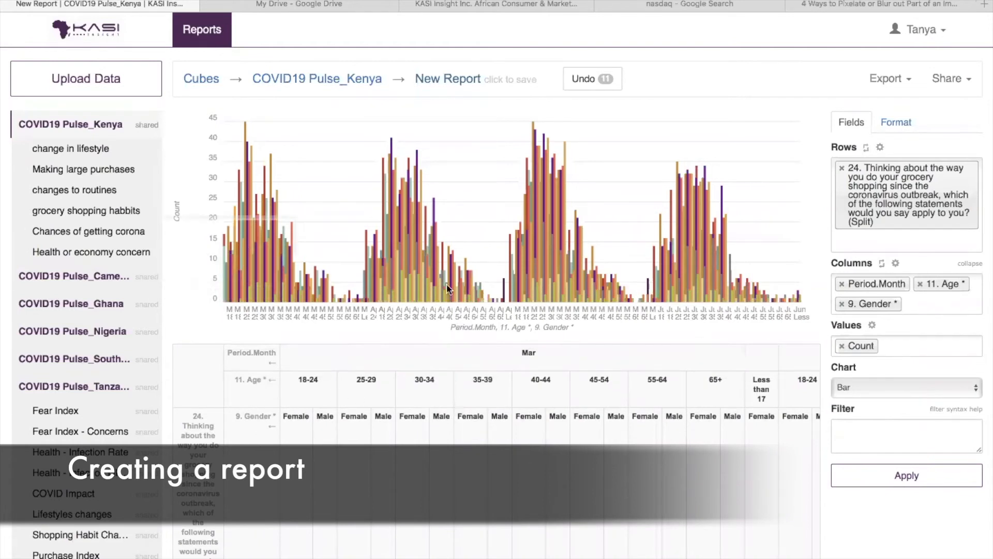
Filter the report by Female and apply the filter
left_click(868, 446)
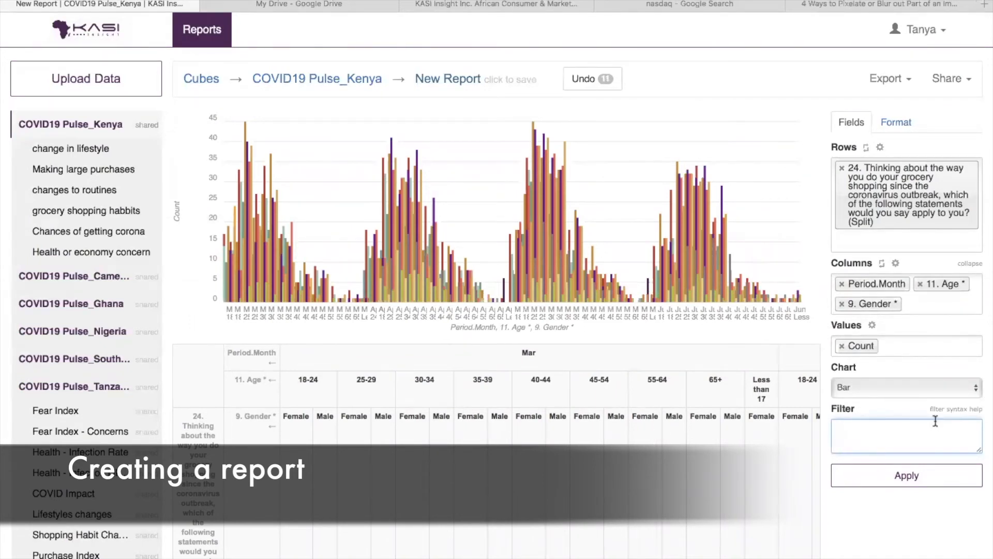
type("a")
key("BackSpace")
type("fe")
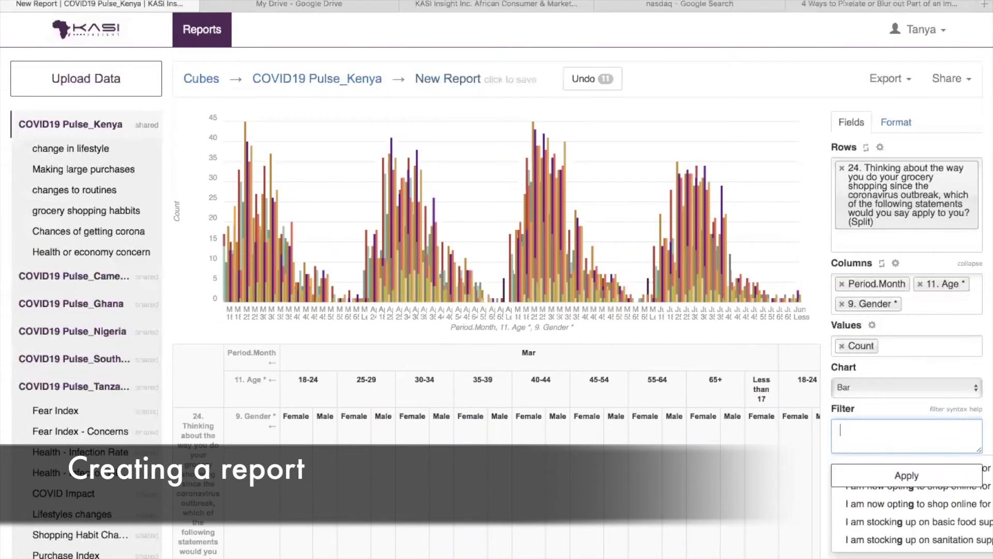
type("ma")
left_click(921, 468)
left_click(906, 476)
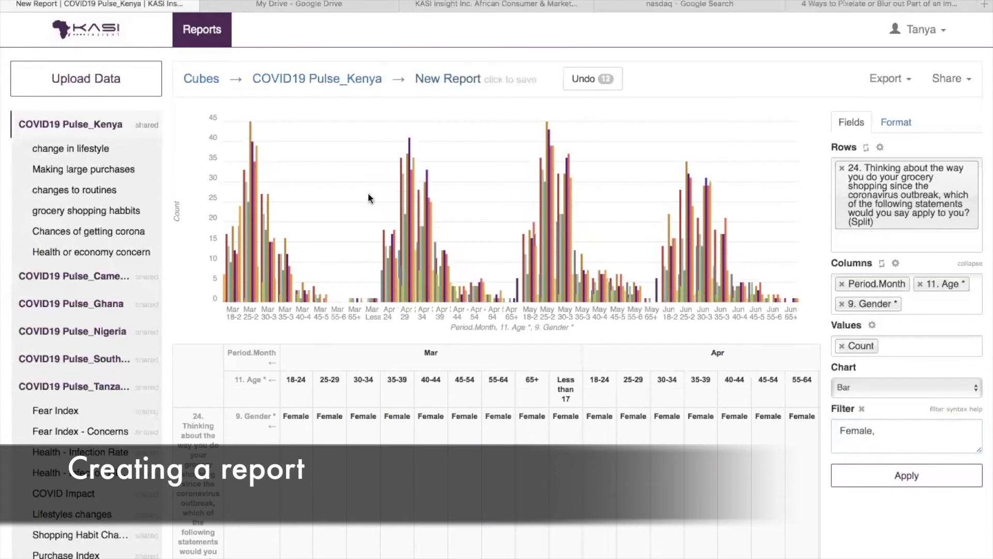
Add the 18-24 age group to the Female filter, apply it and review the resulting table
left_click(896, 440)
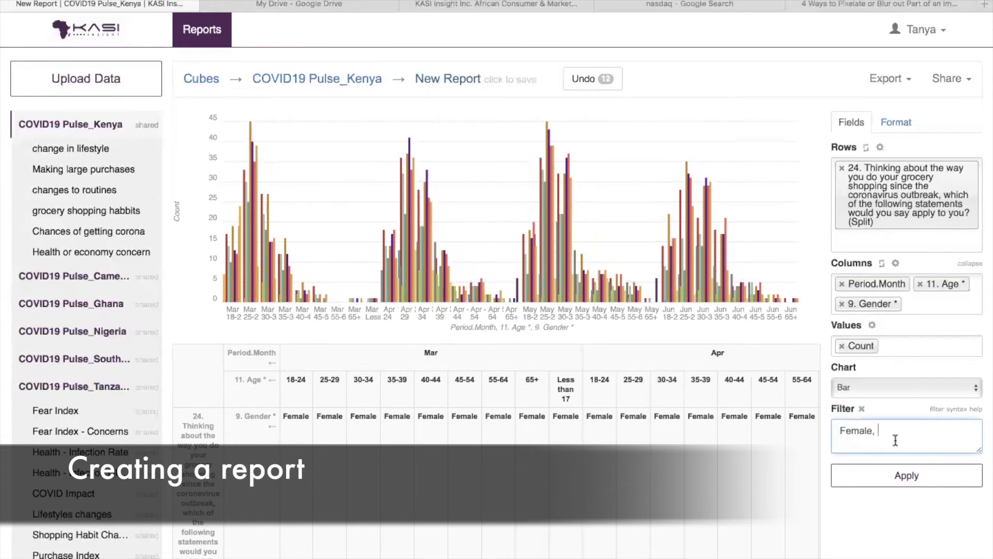
type("18")
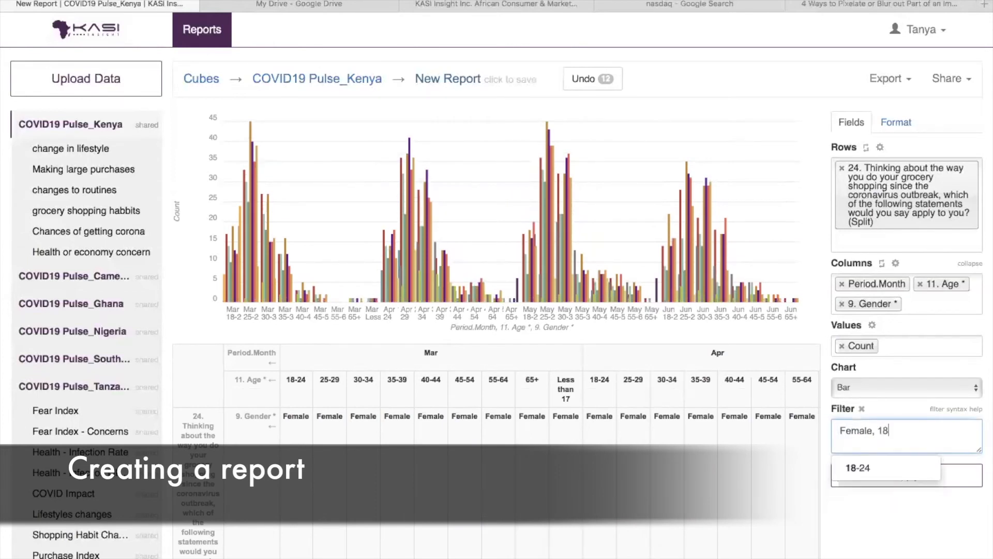
left_click(888, 469)
left_click(888, 475)
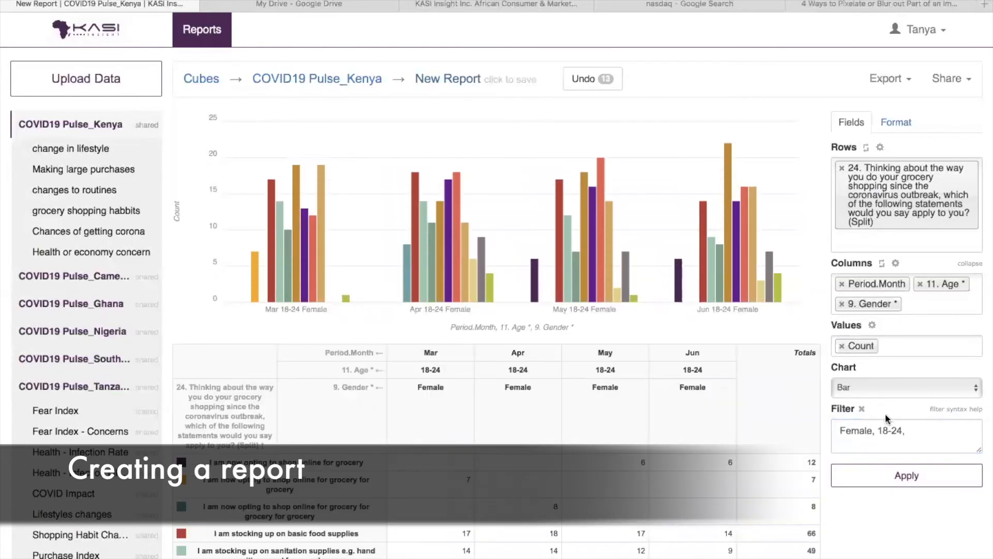
scroll(726, 392, "down", 2)
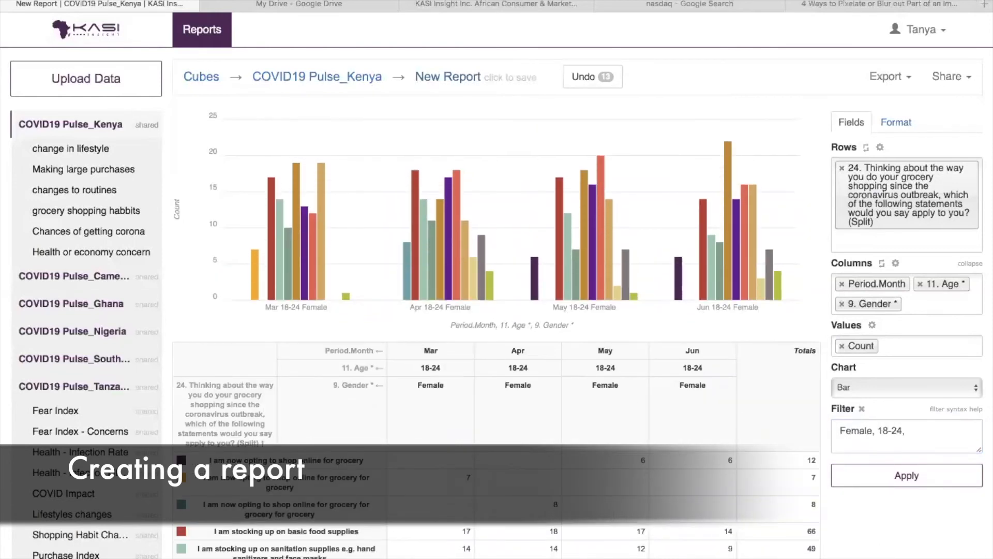
scroll(726, 392, "down", 5)
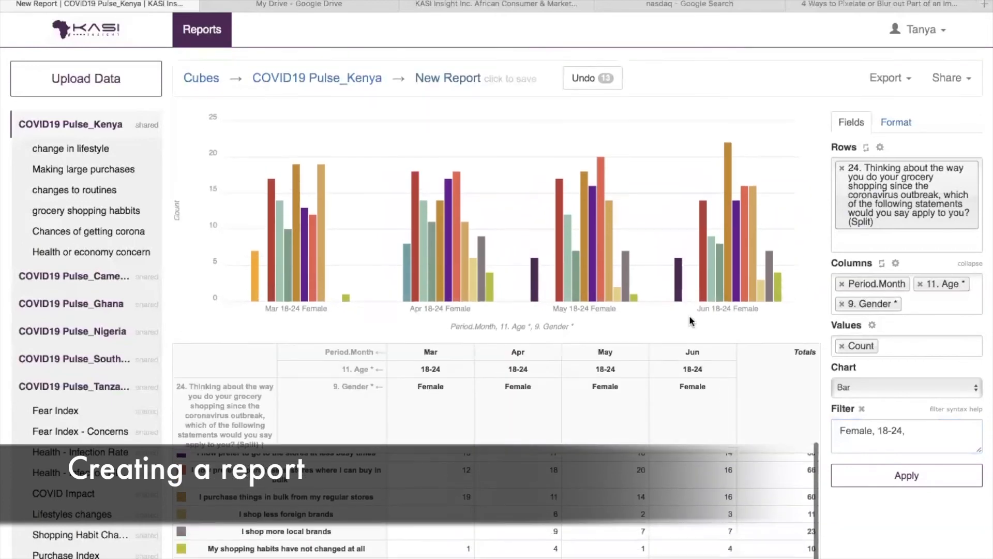
Set the report's value calculation to % of column, apply it and review the monthly percentages in the table
left_click(897, 130)
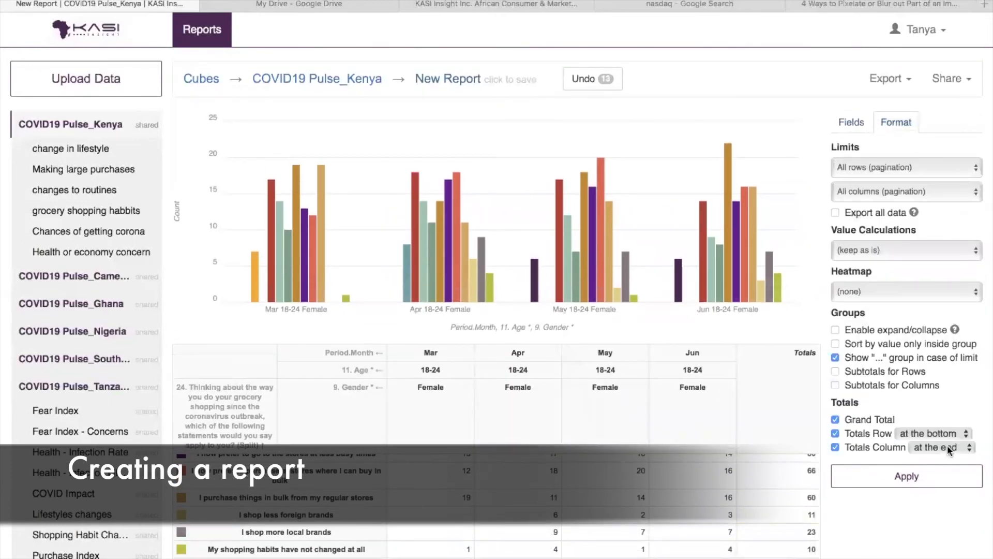
scroll(522, 488, "up", 4)
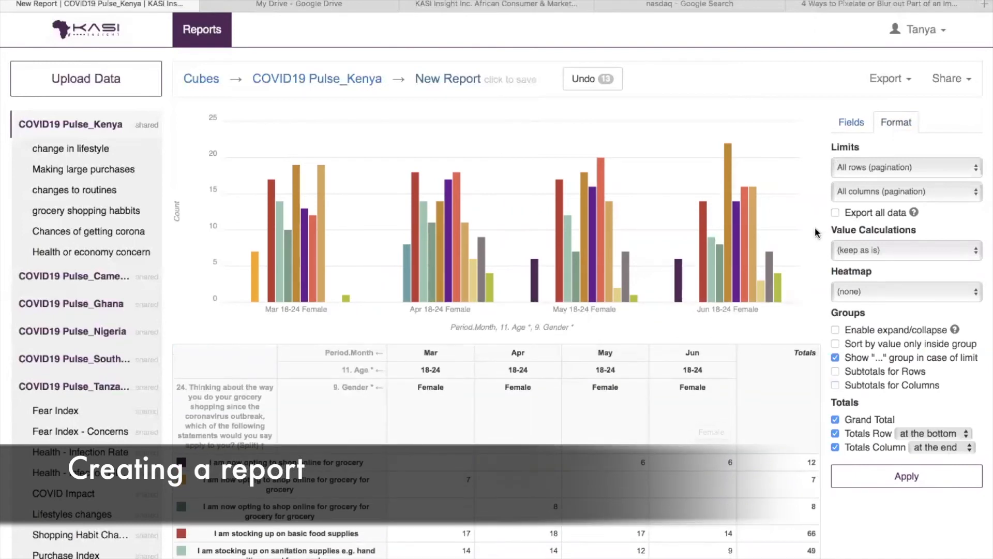
left_click(921, 251)
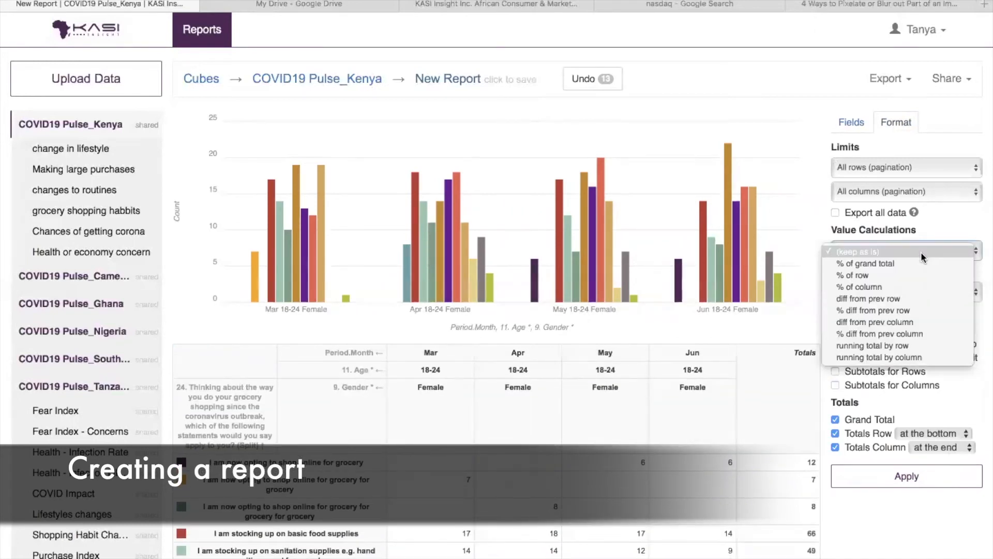
left_click(858, 285)
left_click(905, 477)
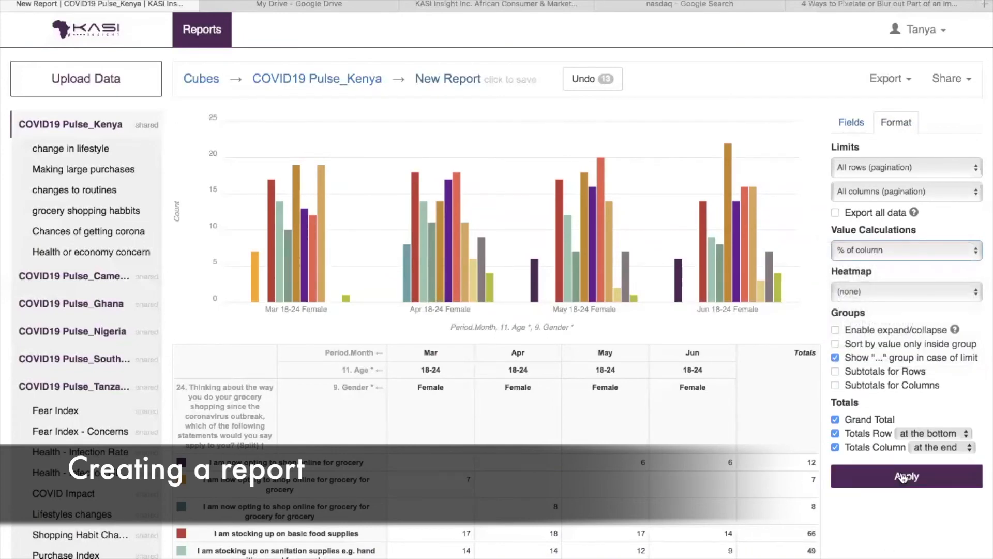
scroll(620, 495, "down", 5)
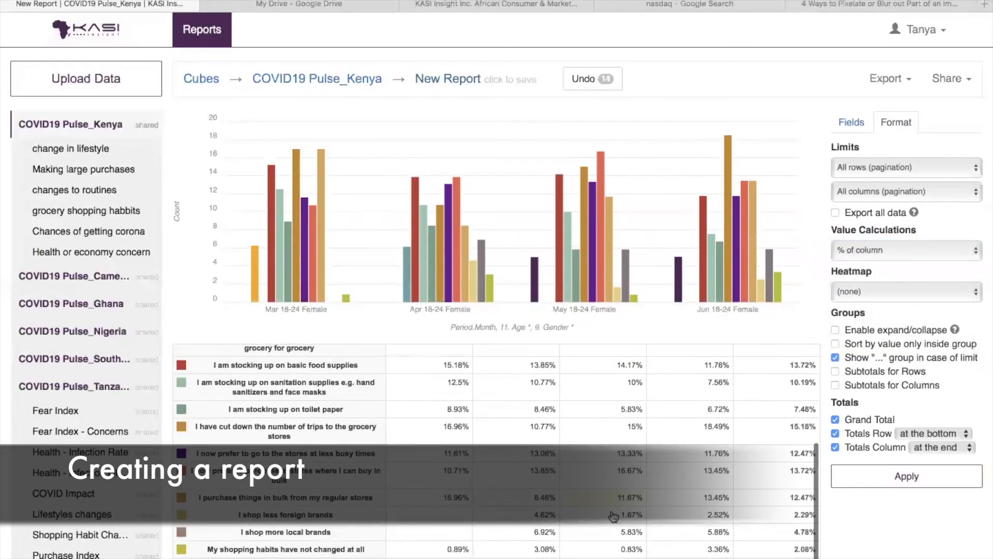
scroll(435, 496, "up", 5)
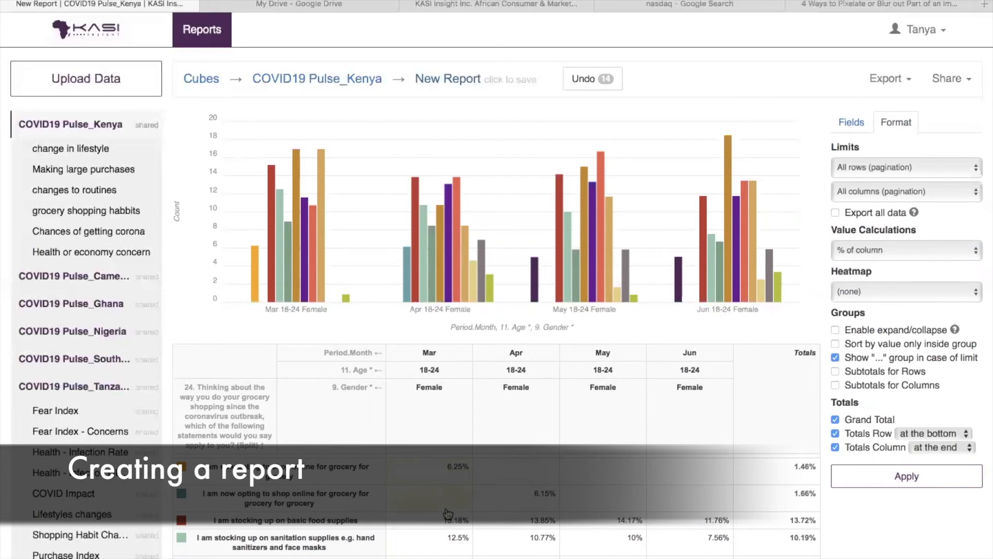
scroll(448, 513, "down", 4)
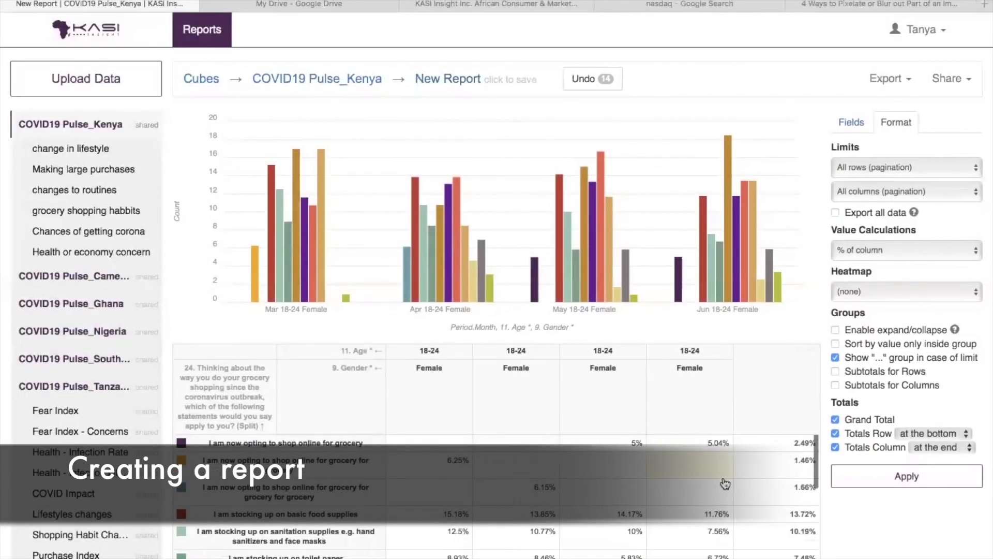
scroll(725, 484, "up", 2)
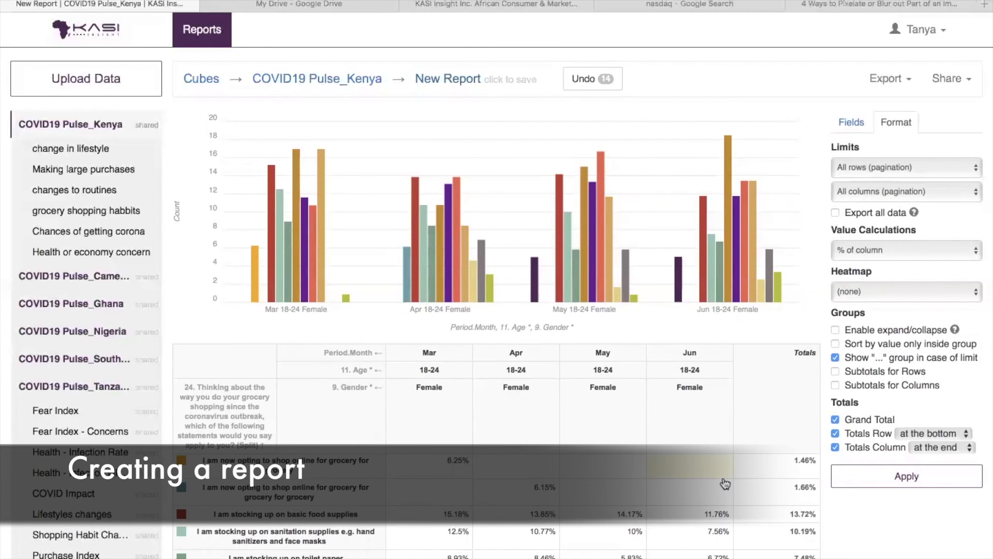
Save the report as "Grocery habits for women aged 18-24" and check the report list of the COVID19 Pulse_Kenya cube
mouse_move(523, 78)
left_click(523, 79)
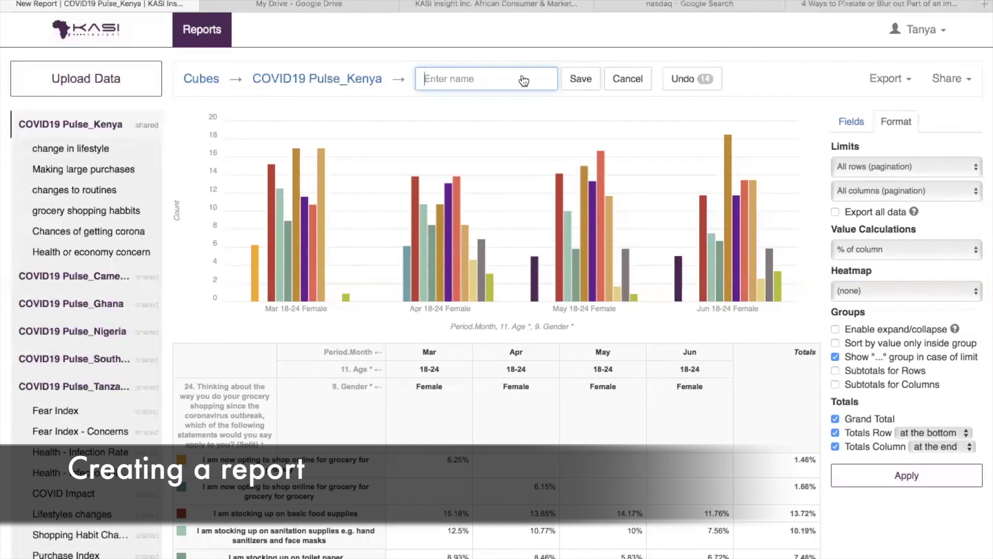
type("Grocery tre")
key("BackSpace")
key("BackSpace")
type("habits for women age")
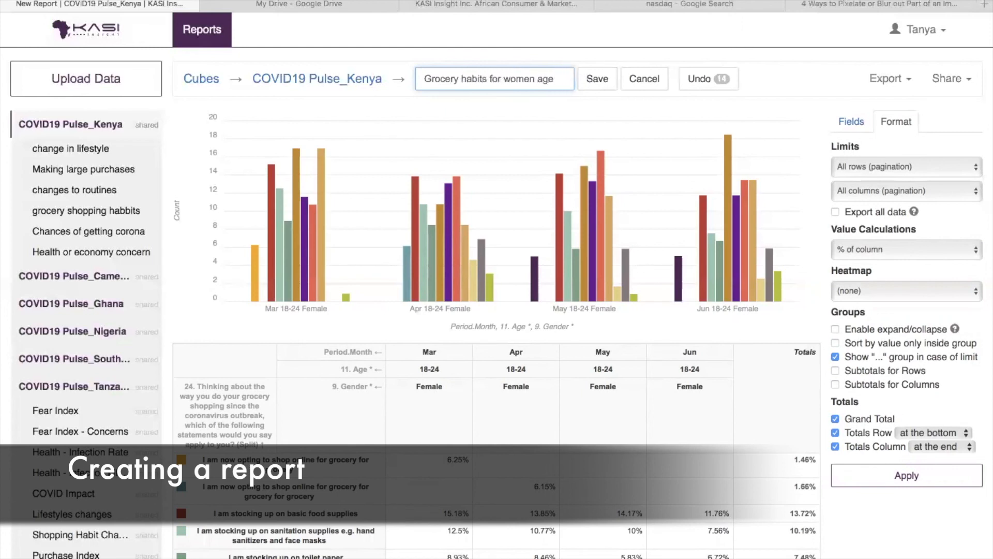
type("d 18-24")
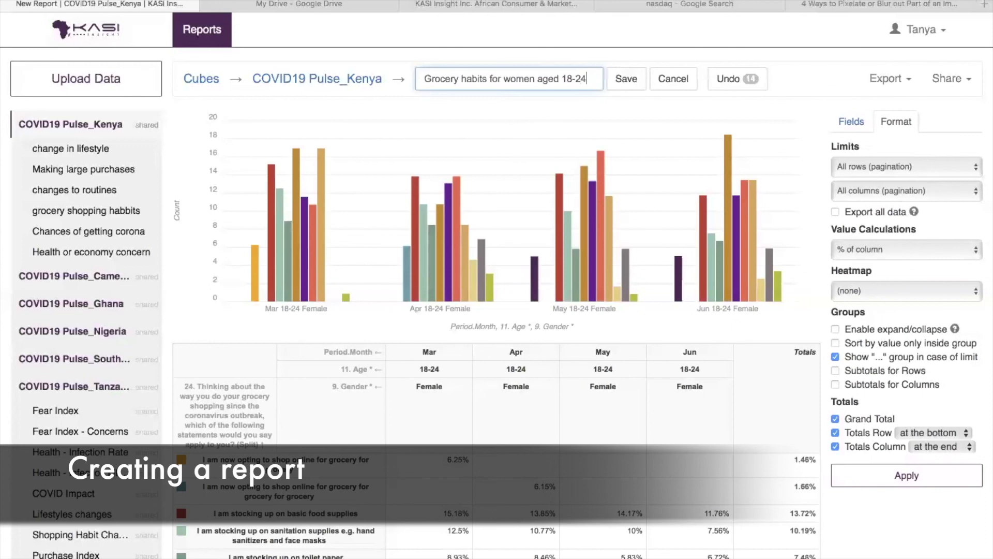
left_click(636, 81)
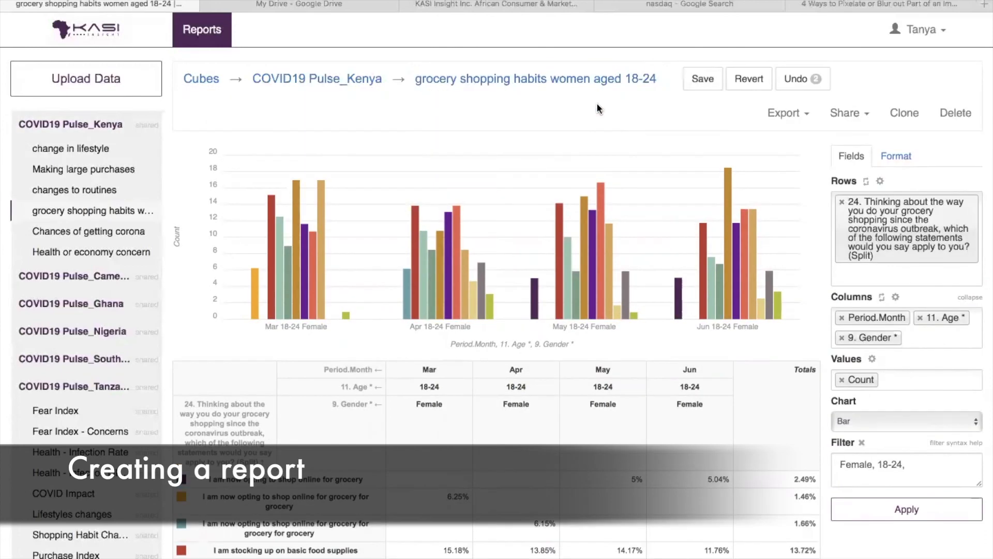
left_click(319, 76)
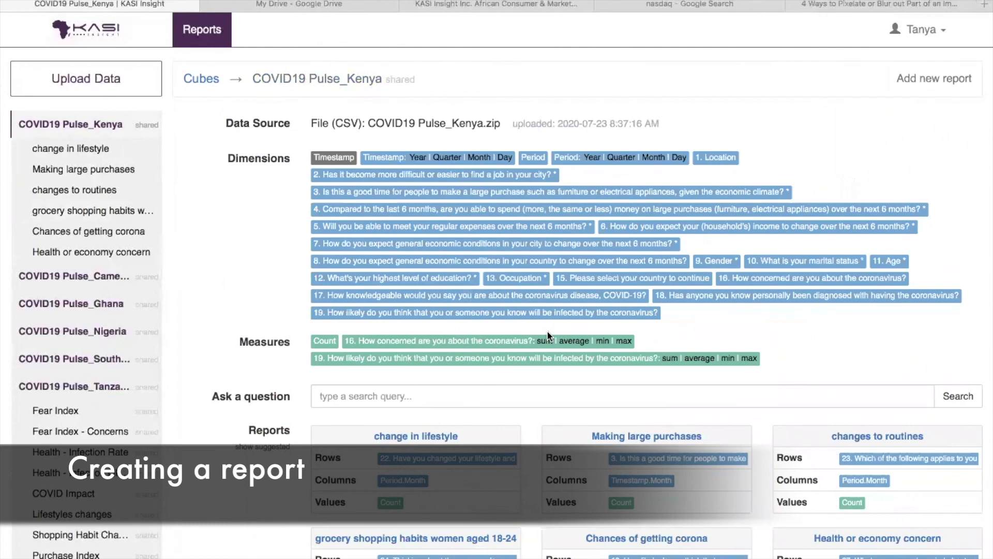
scroll(549, 336, "down", 3)
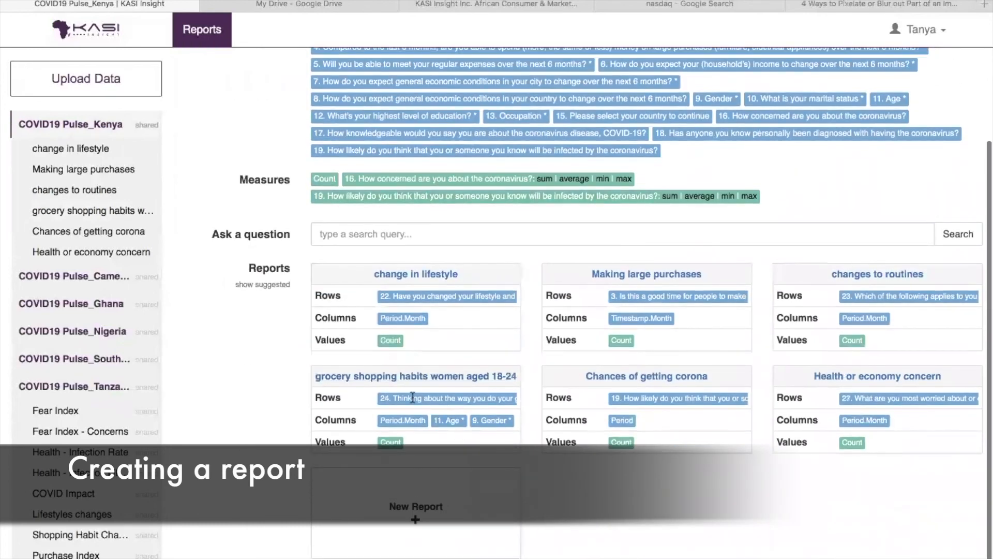